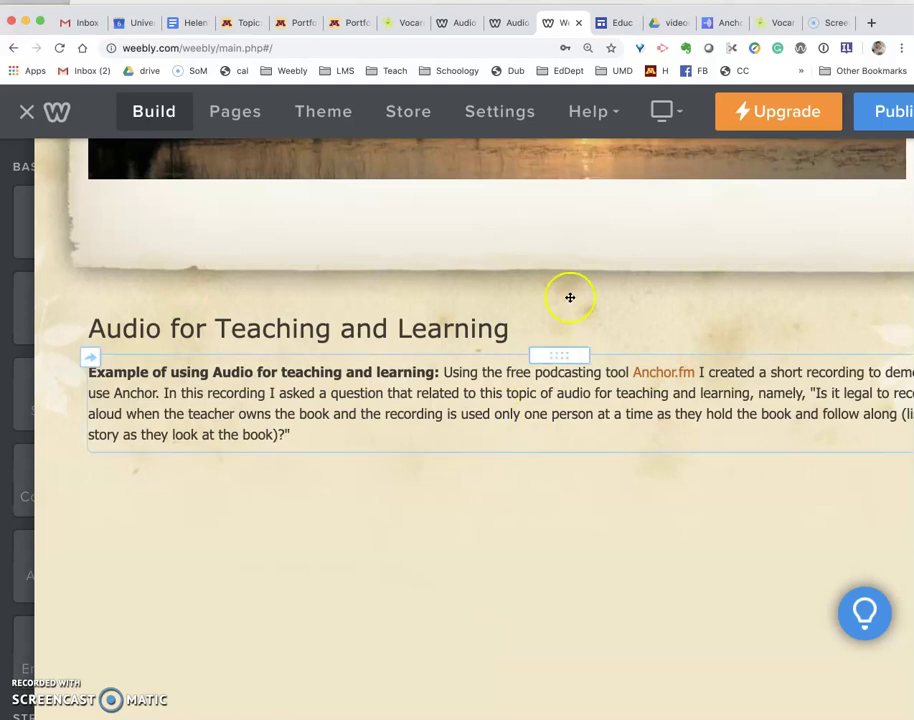
Step: Switch to the Educ 2000 Portfolio Google Sites 'Audio for Teaching and Learning' page
{"action": "left_click", "coordinate": [615, 25]}
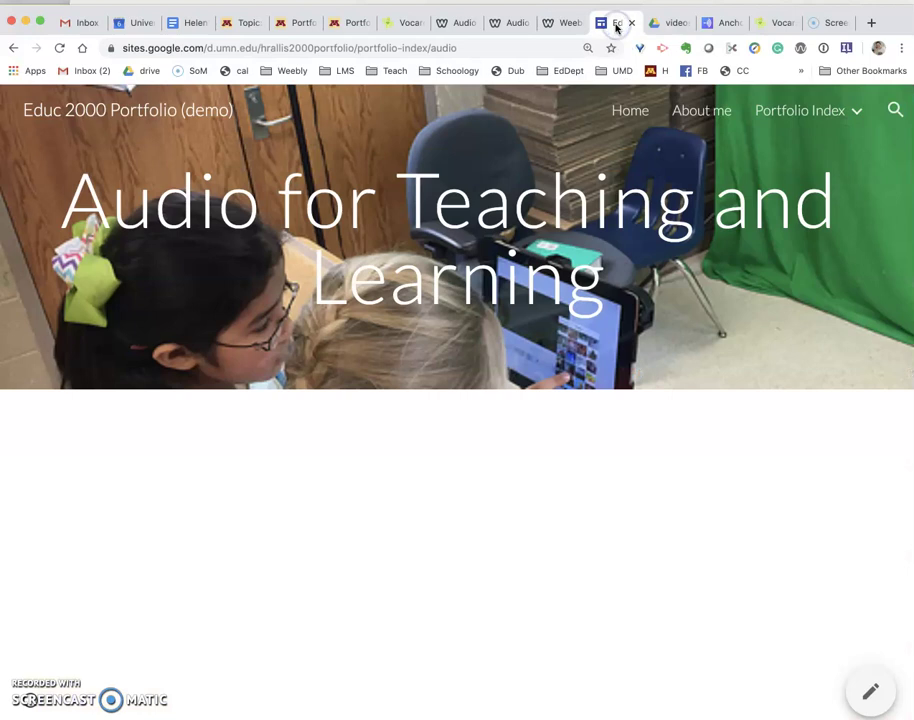
Step: Switch to the Anchor podcast dashboard
{"action": "left_click", "coordinate": [720, 23]}
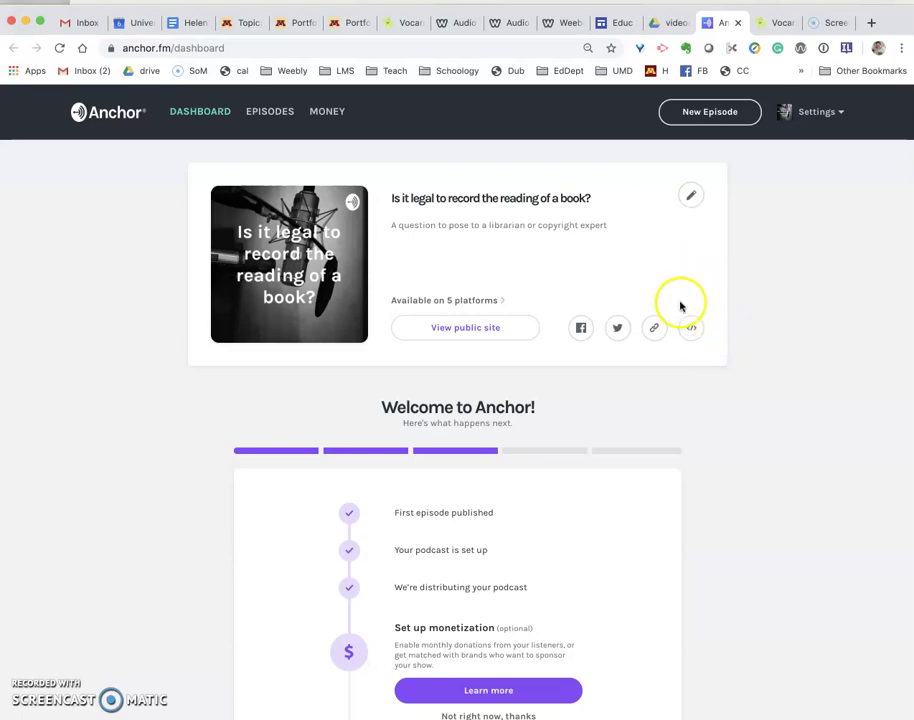
Step: Copy the embed code for the Anchor episode 'Is it legal to record the reading of a book?' and return to Weebly
{"action": "left_click", "coordinate": [692, 330]}
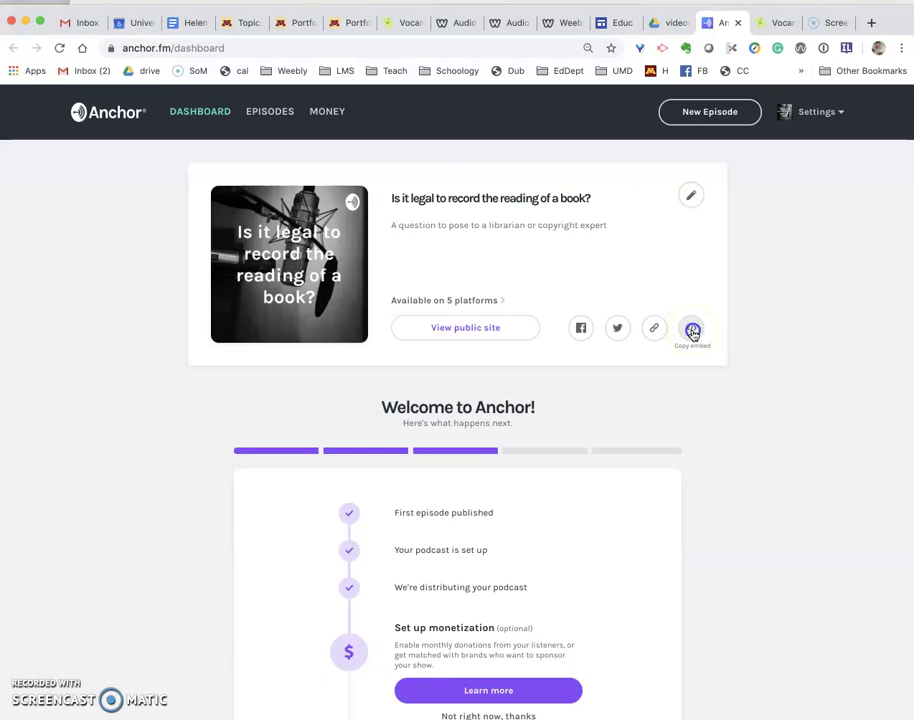
{"action": "left_click", "coordinate": [565, 27]}
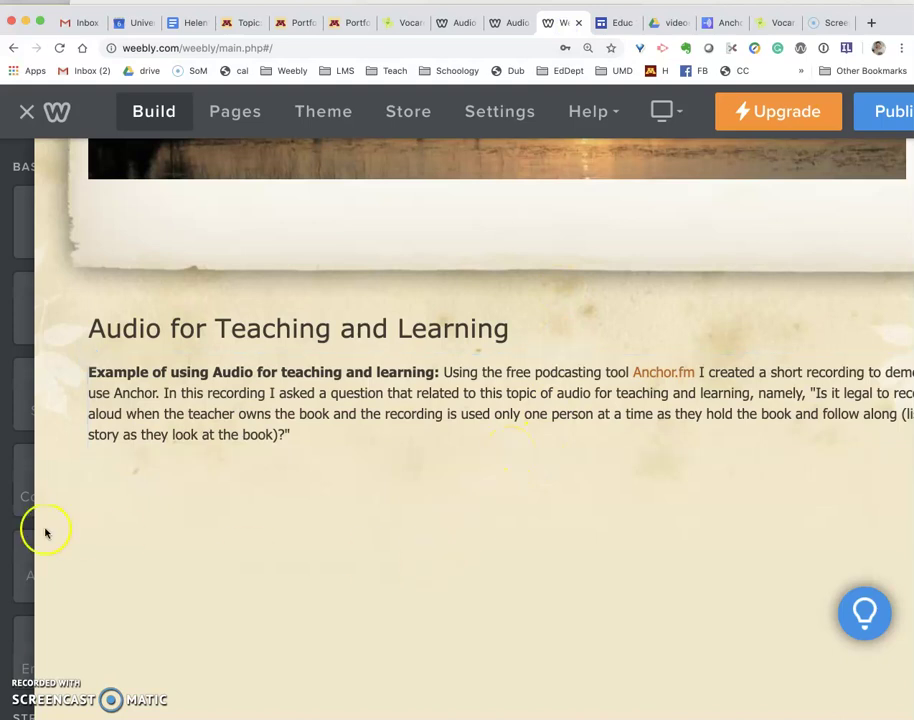
Step: Add an Embed Code element below the paragraph and paste the Anchor episode iframe into its custom HTML
{"action": "mouse_move", "coordinate": [40, 530]}
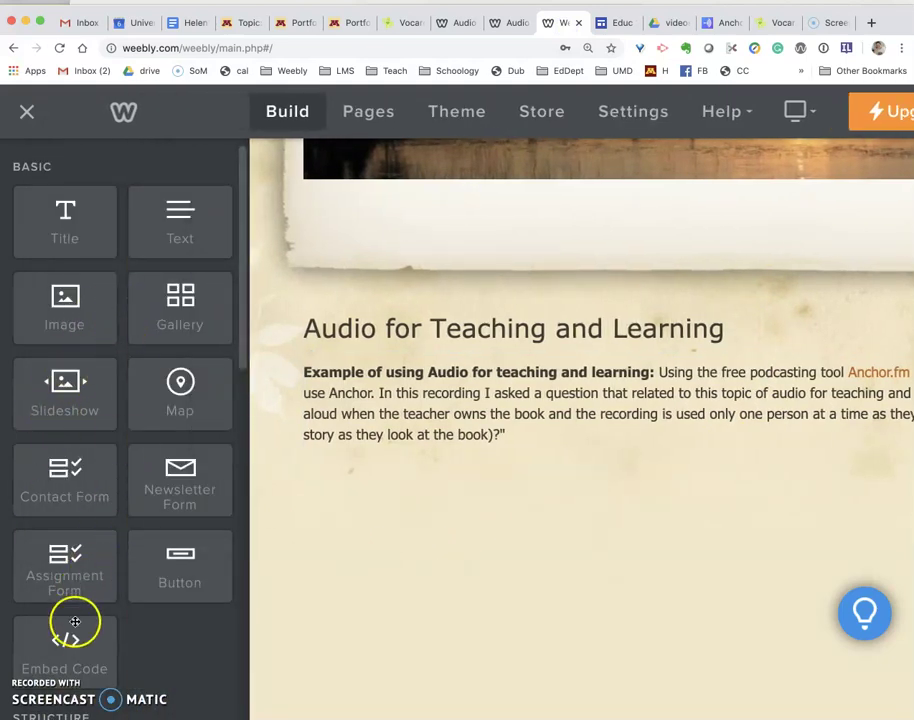
{"action": "left_click_drag", "start_coordinate": [72, 649], "coordinate": [196, 512]}
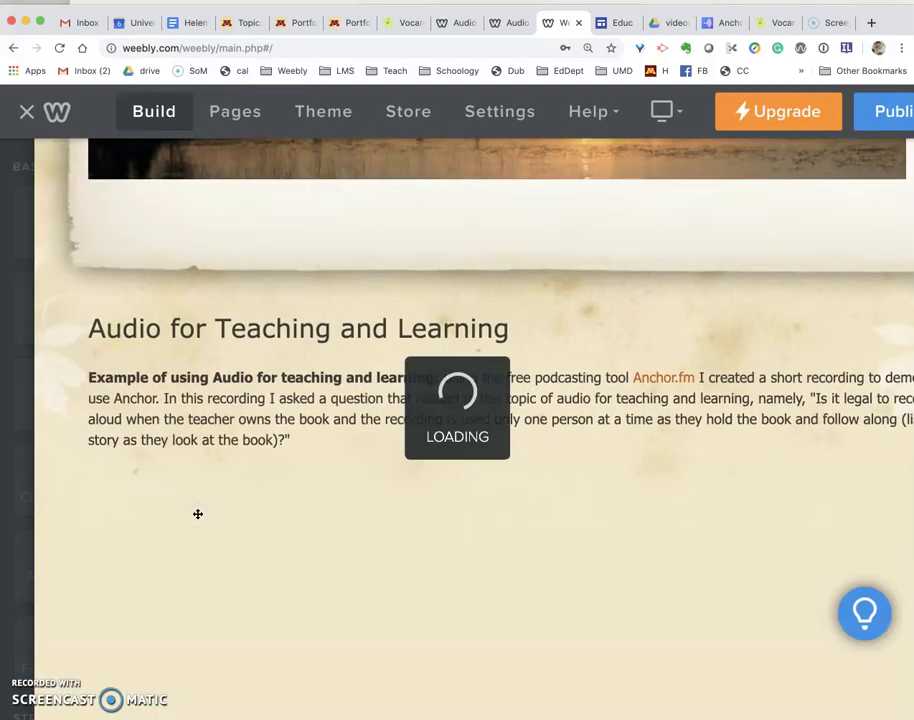
{"action": "left_click", "coordinate": [166, 478]}
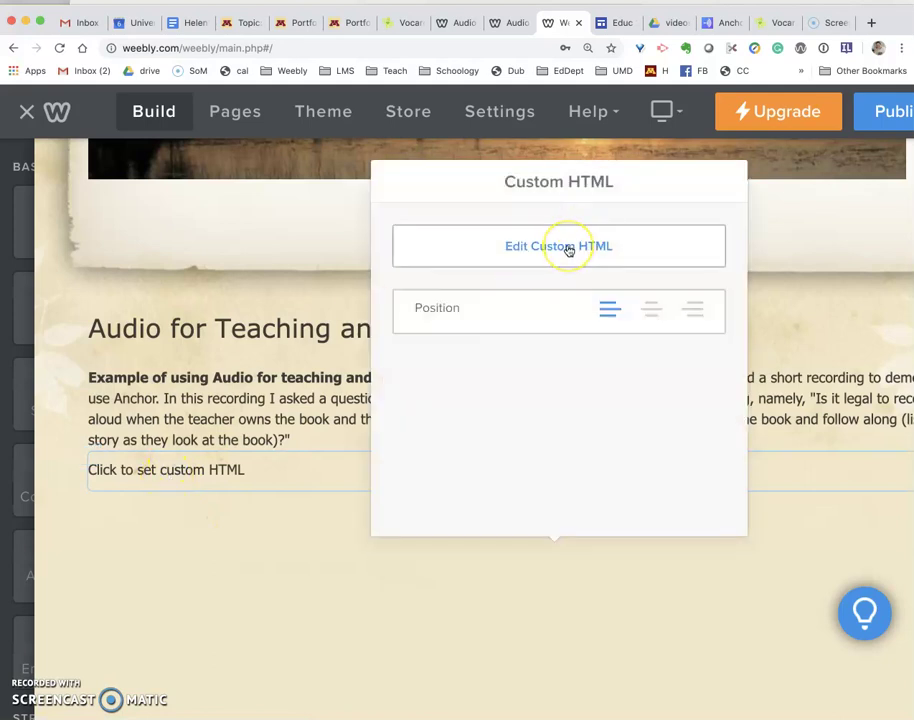
{"action": "left_click", "coordinate": [567, 247]}
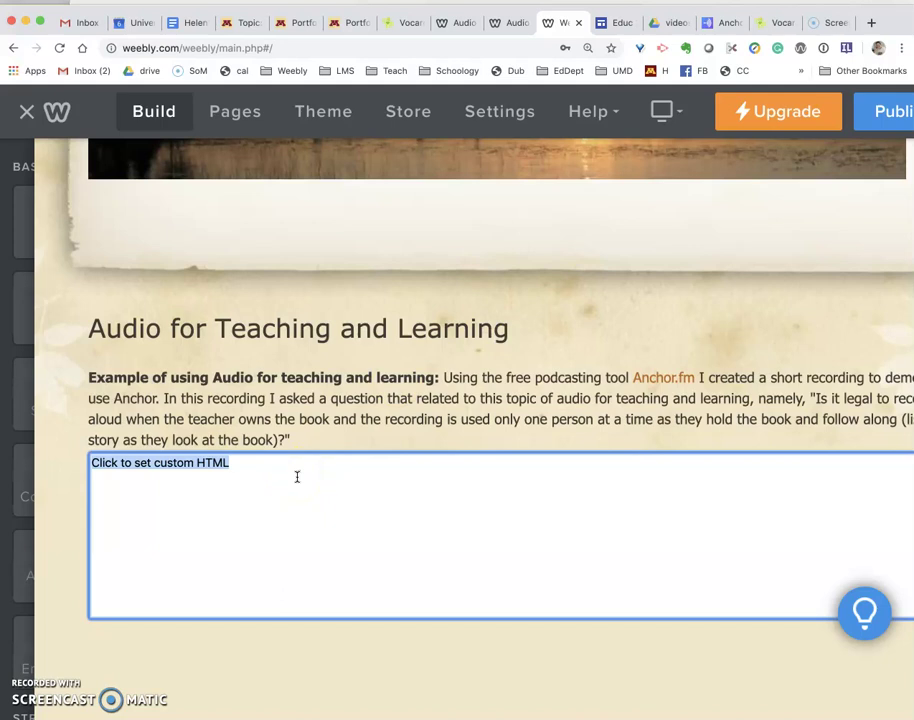
{"action": "type", "text": "<iframe src=\"https://anchor.fm/helen-mongan-rallis/embed\" height=\"102px\" width=\"400px\" frameborder=\"0\" scrolling=\"no\"></iframe>"}
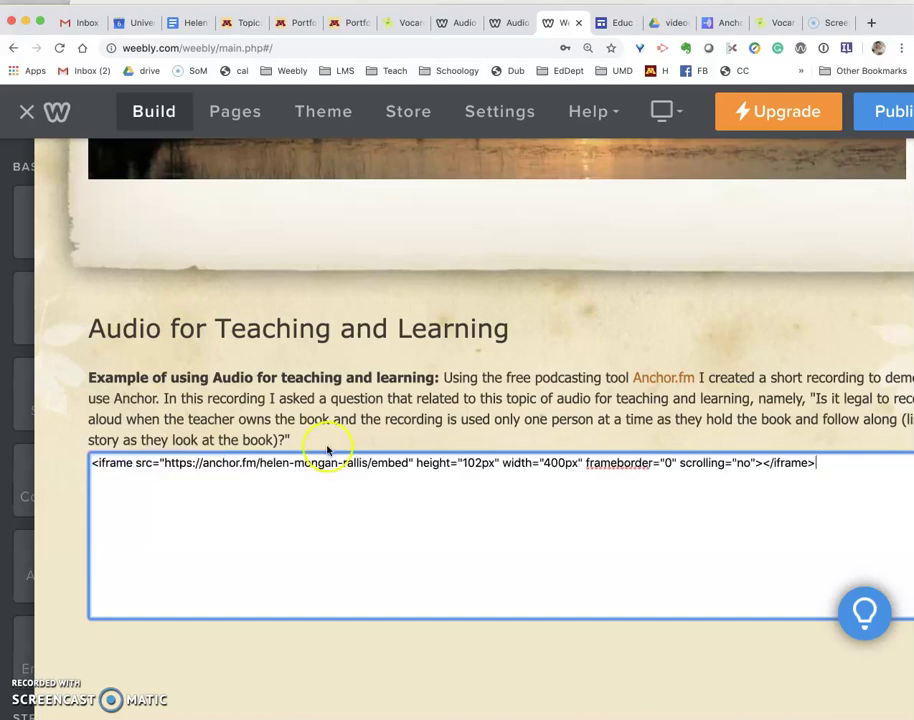
{"action": "left_click", "coordinate": [445, 675]}
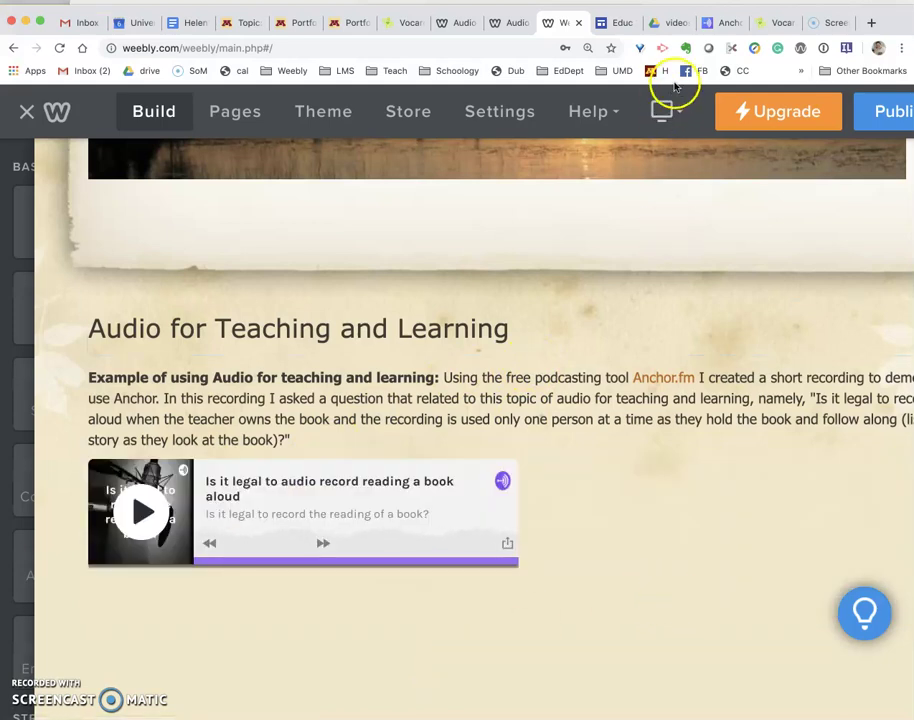
Step: Copy the Vocaroo recording's embed code and return to the Weebly editor
{"action": "left_click", "coordinate": [770, 26]}
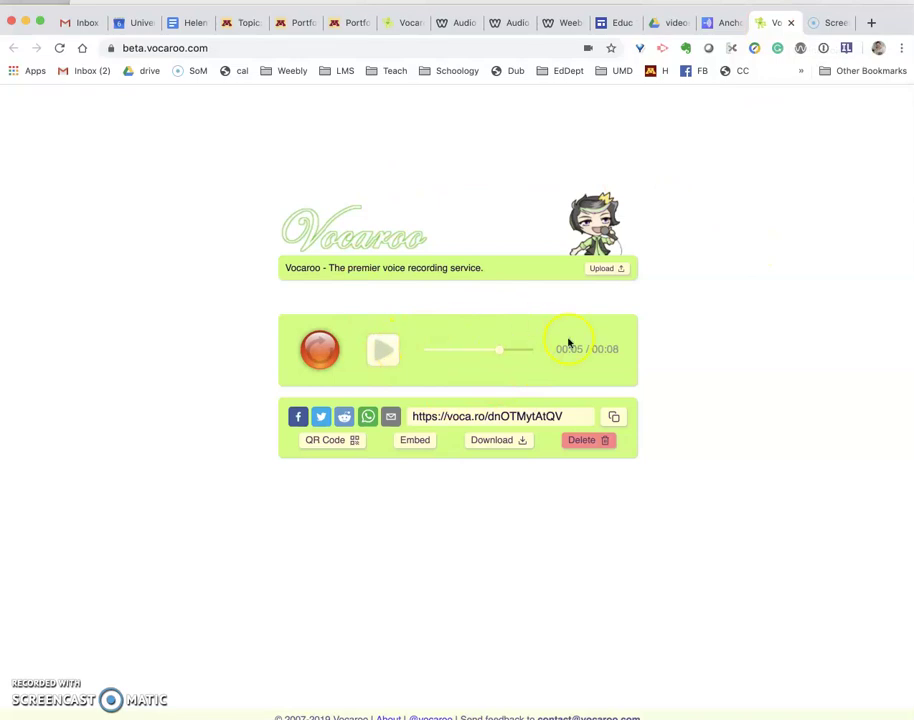
{"action": "left_click", "coordinate": [416, 443]}
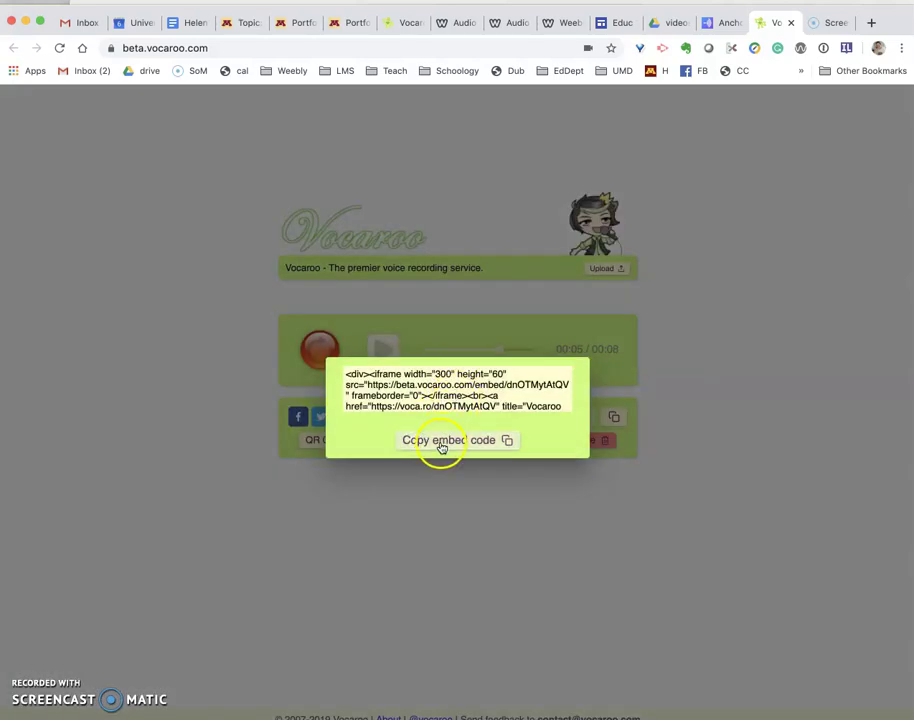
{"action": "left_click", "coordinate": [441, 445]}
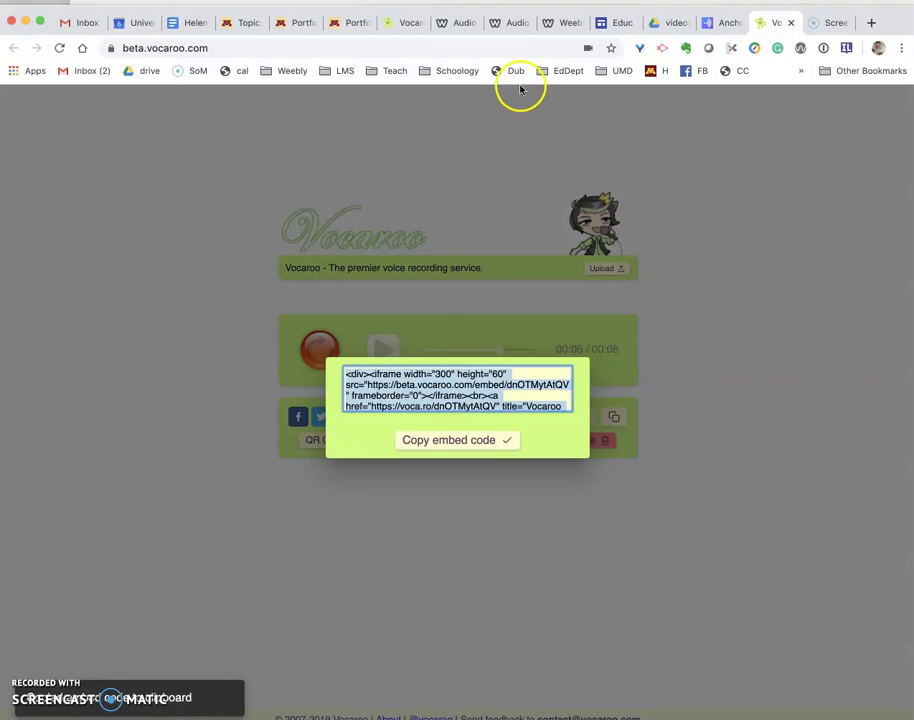
{"action": "left_click", "coordinate": [563, 22]}
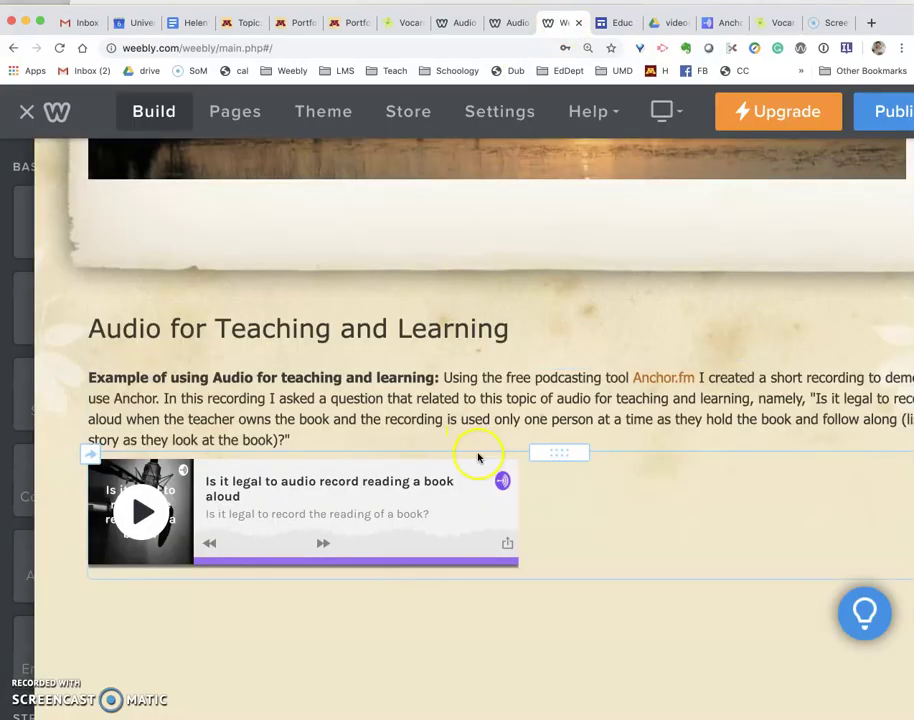
Step: Add a second Embed Code element under the Anchor player containing the Vocaroo embed code
{"action": "mouse_move", "coordinate": [6, 577]}
{"action": "left_click_drag", "start_coordinate": [71, 649], "coordinate": [245, 647]}
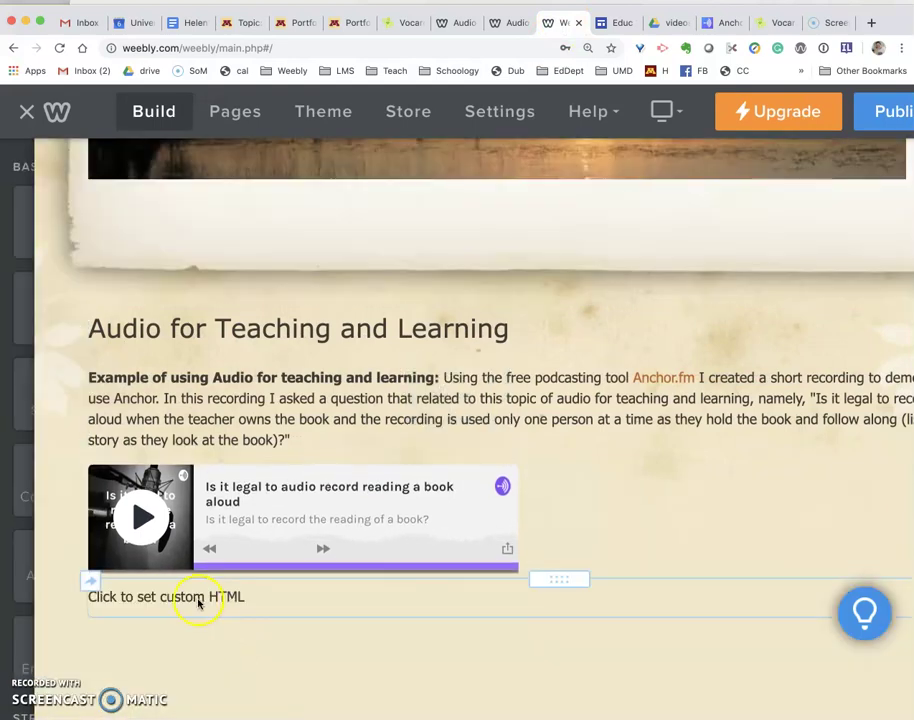
{"action": "left_click", "coordinate": [195, 603]}
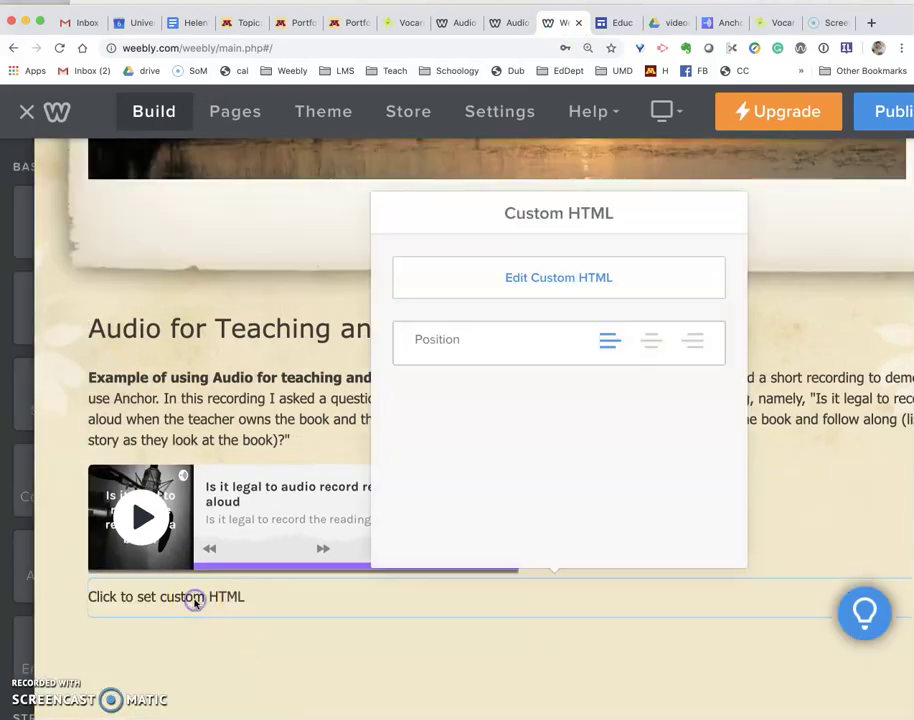
{"action": "left_click", "coordinate": [551, 276]}
{"action": "key", "text": "super+v"}
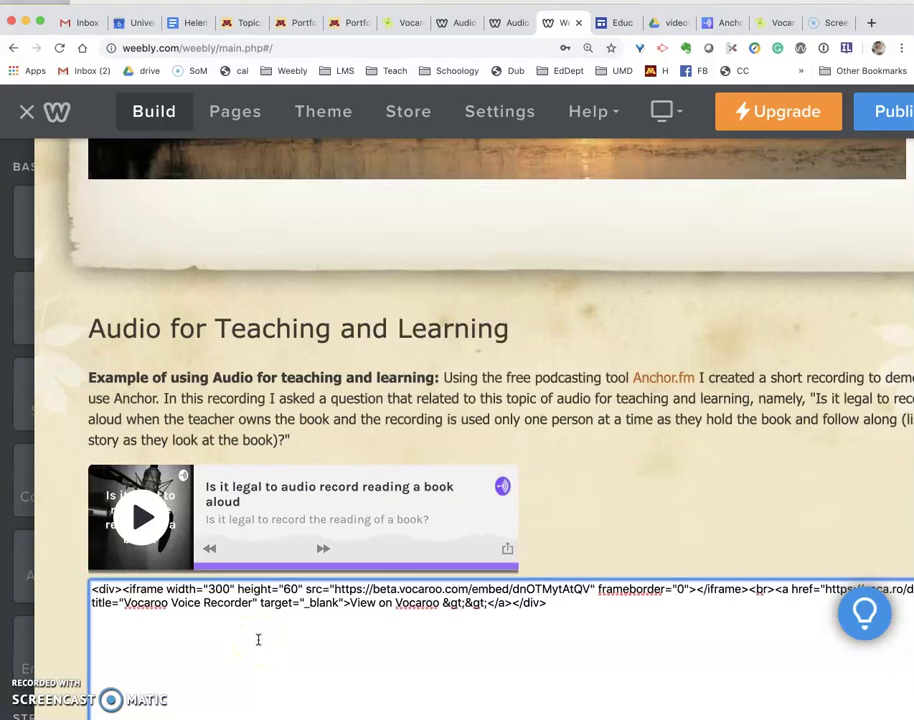
{"action": "left_click", "coordinate": [645, 337]}
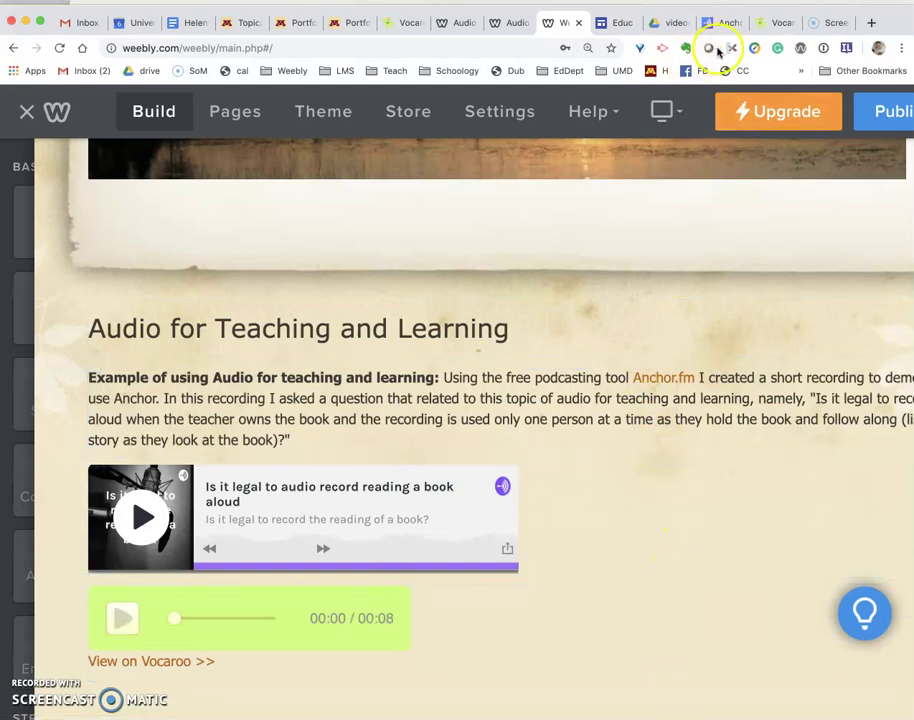
Step: Preview ChatterPixExample.mp4 from the Drive videos folder and pause it
{"action": "left_click", "coordinate": [664, 24]}
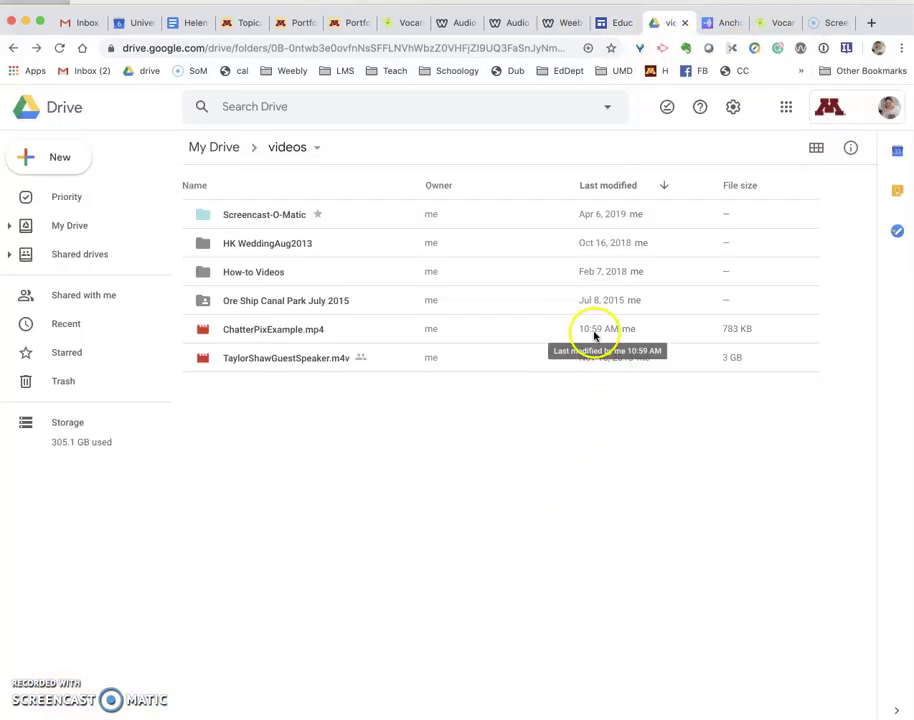
{"action": "left_click", "coordinate": [269, 330]}
{"action": "double_click", "coordinate": [269, 330]}
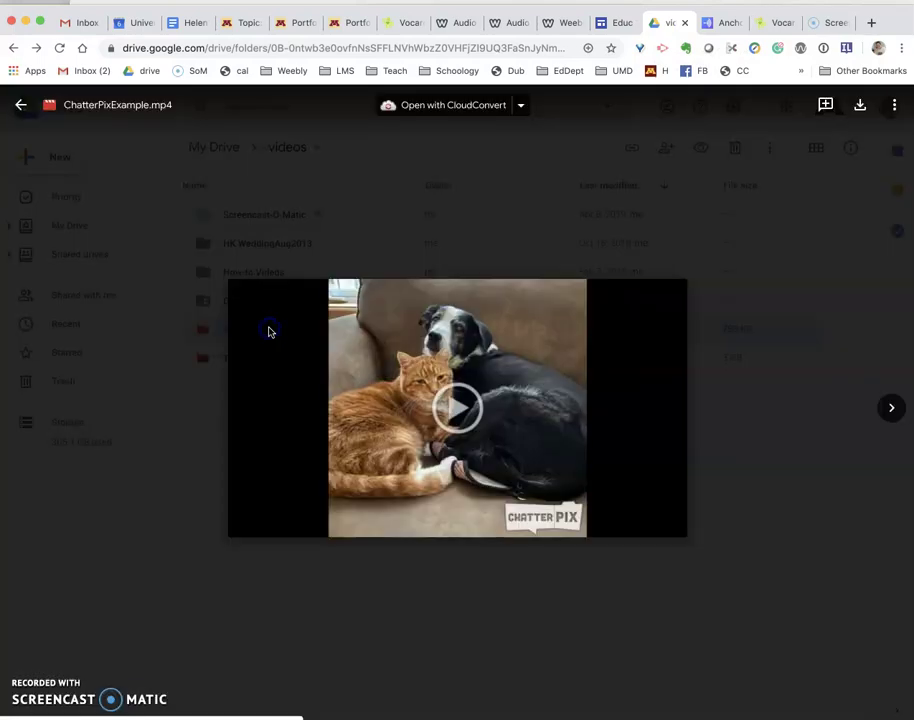
{"action": "left_click", "coordinate": [178, 569]}
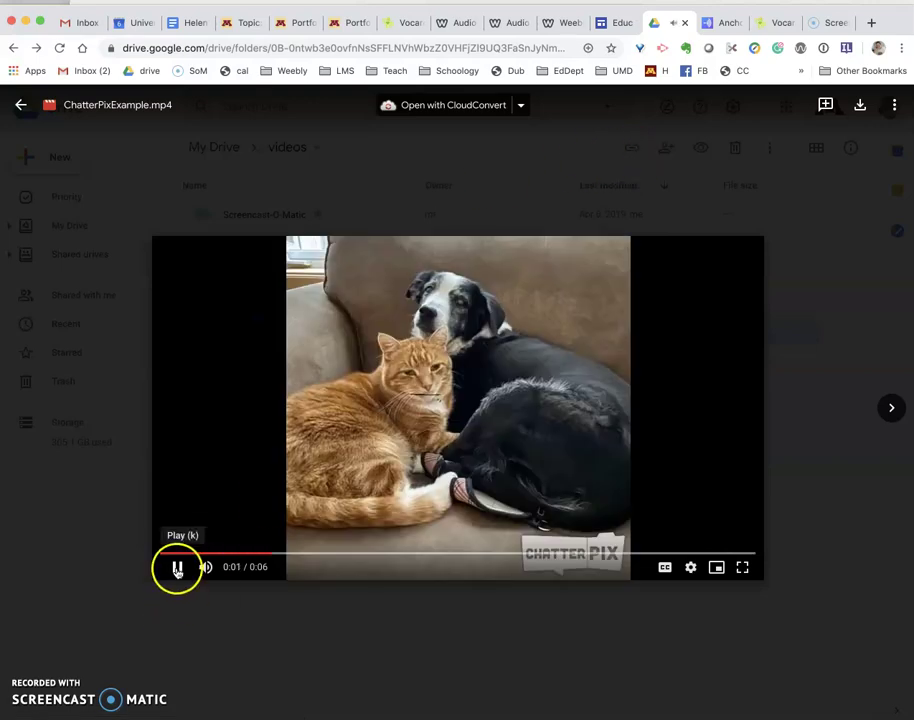
Step: Set ChatterPixExample.mp4's link sharing to 'On - Anyone with the link' and save
{"action": "left_click", "coordinate": [893, 106]}
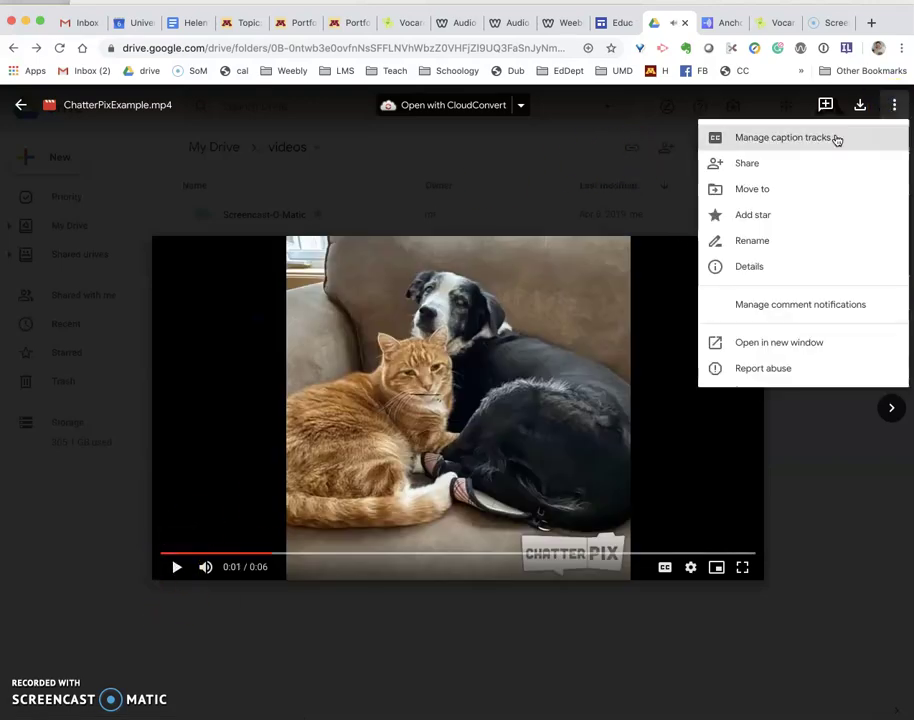
{"action": "left_click", "coordinate": [748, 163]}
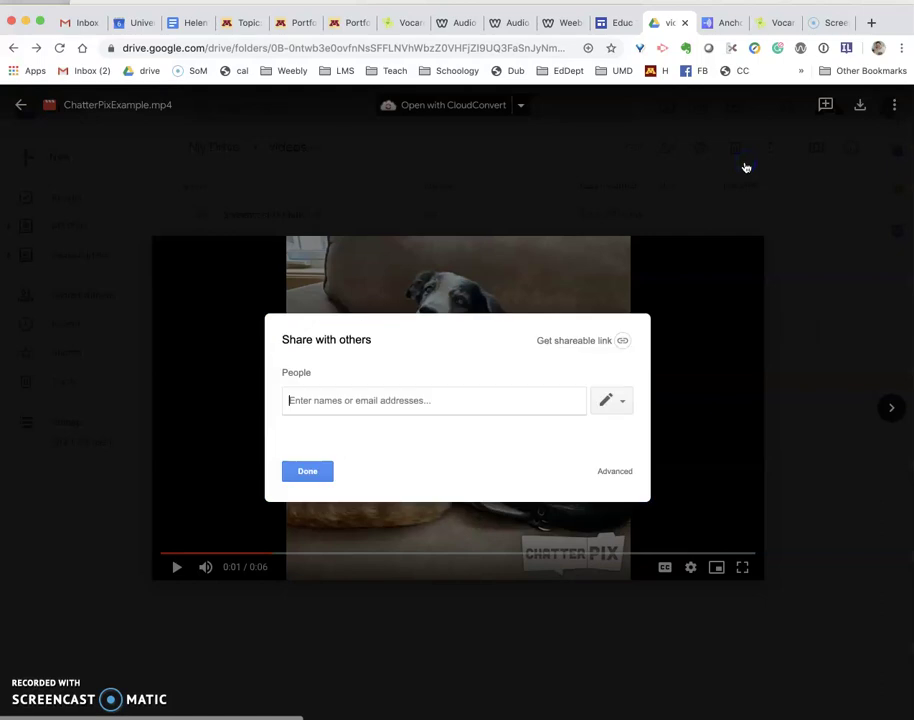
{"action": "left_click", "coordinate": [617, 473]}
{"action": "left_click", "coordinate": [598, 335]}
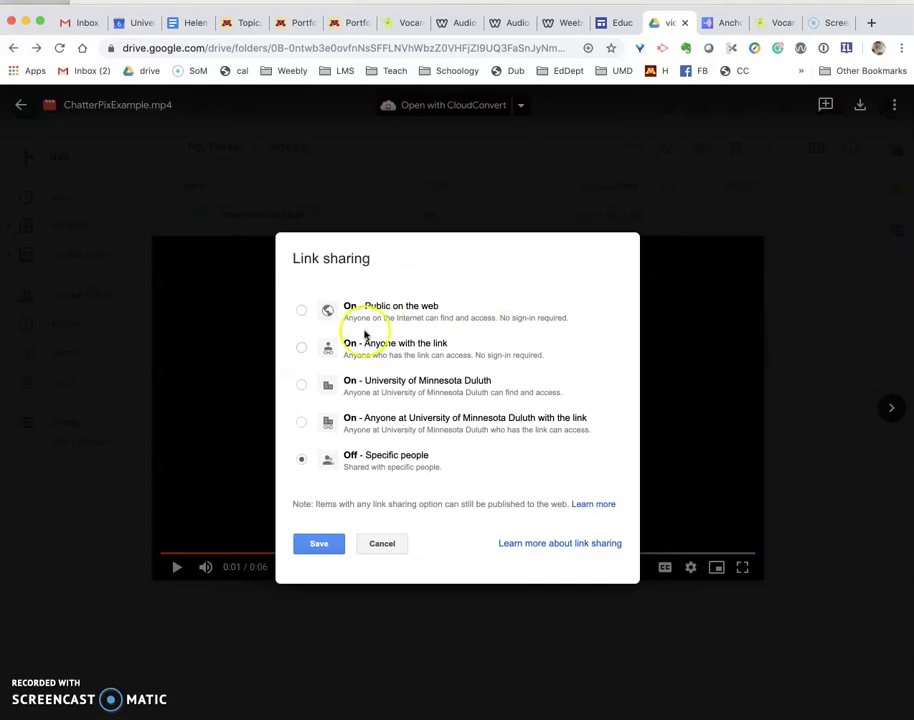
{"action": "left_click", "coordinate": [300, 348]}
{"action": "left_click", "coordinate": [316, 590]}
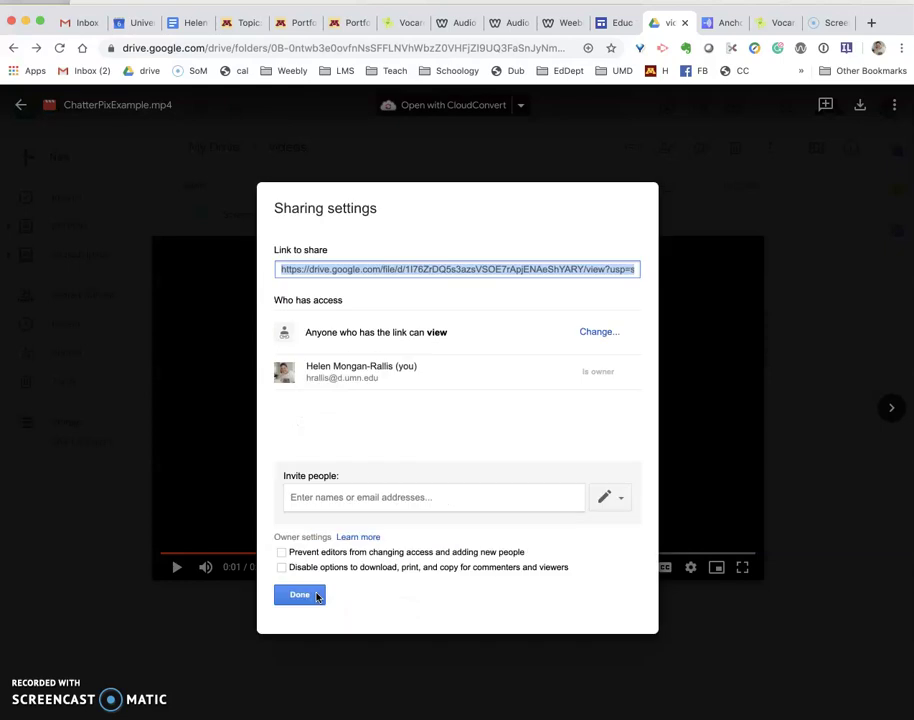
{"action": "left_click", "coordinate": [300, 595]}
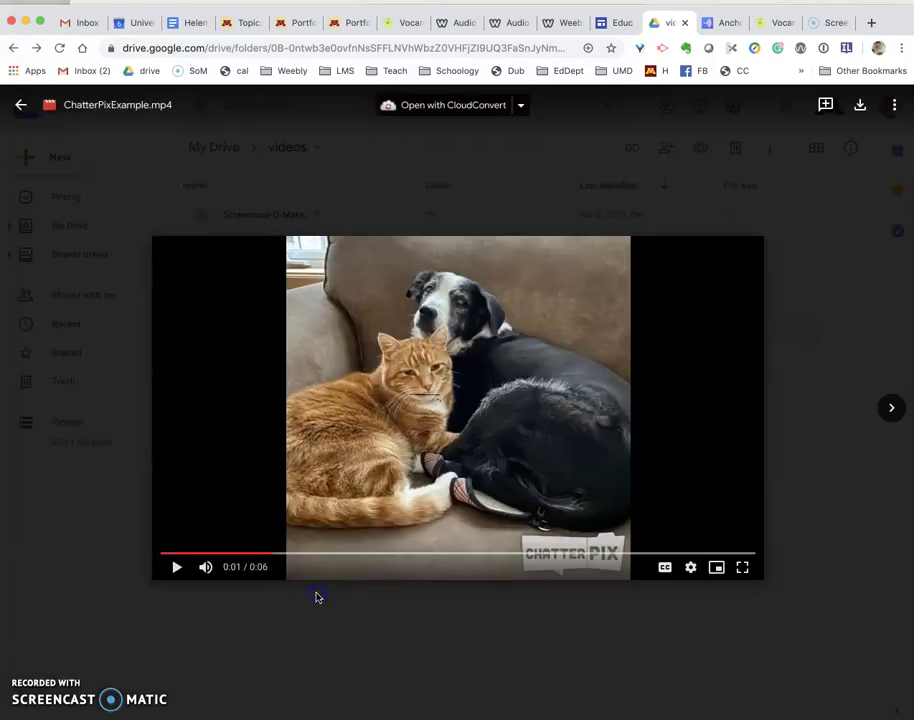
Step: Reopen the video's sharing settings to check them, then close them
{"action": "left_click", "coordinate": [894, 113]}
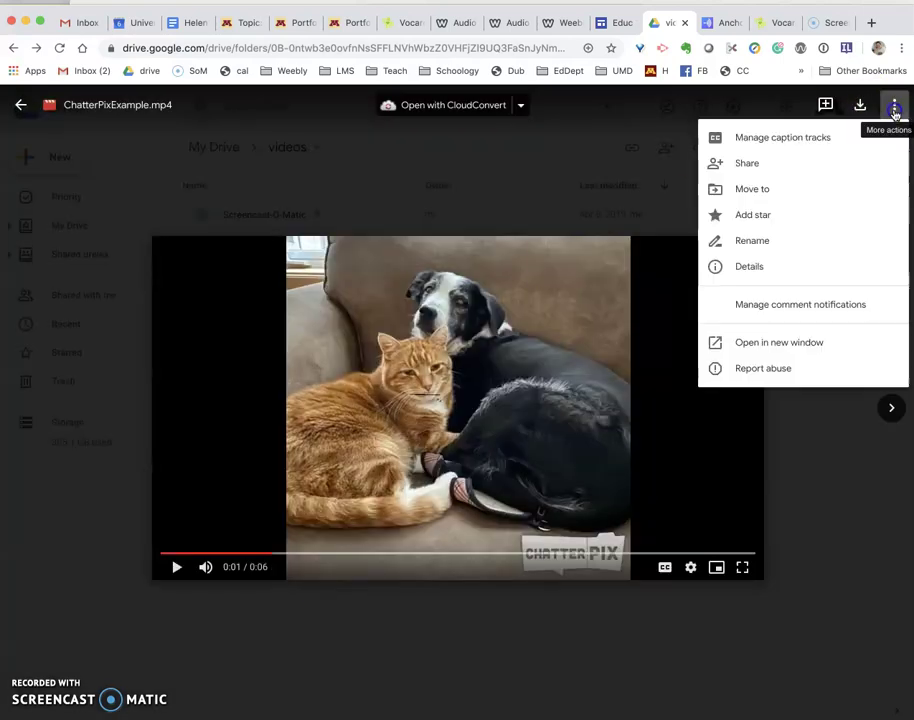
{"action": "left_click", "coordinate": [754, 168]}
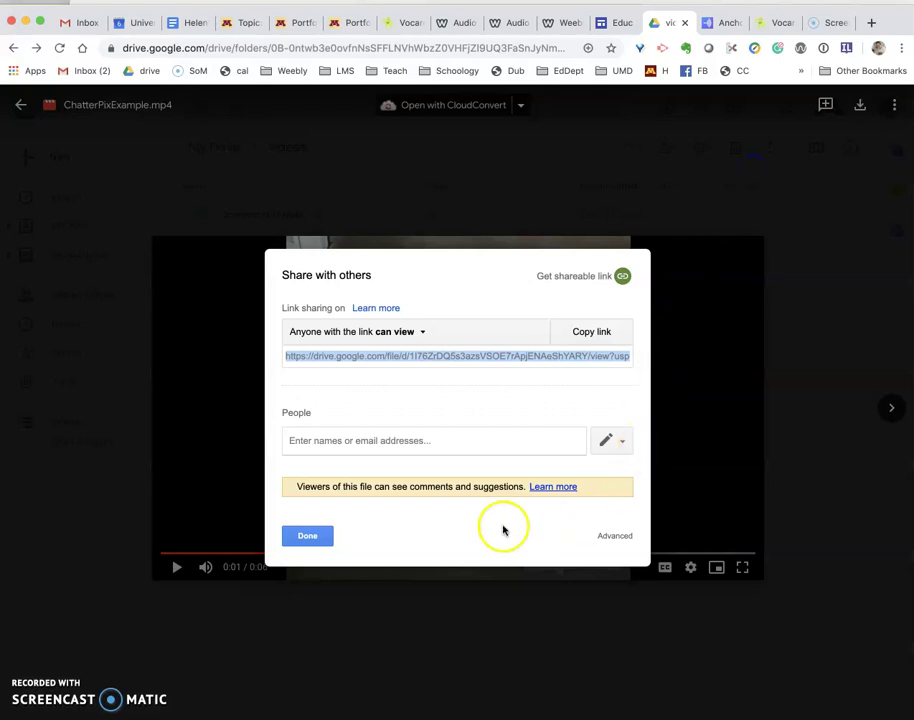
{"action": "left_click", "coordinate": [303, 541]}
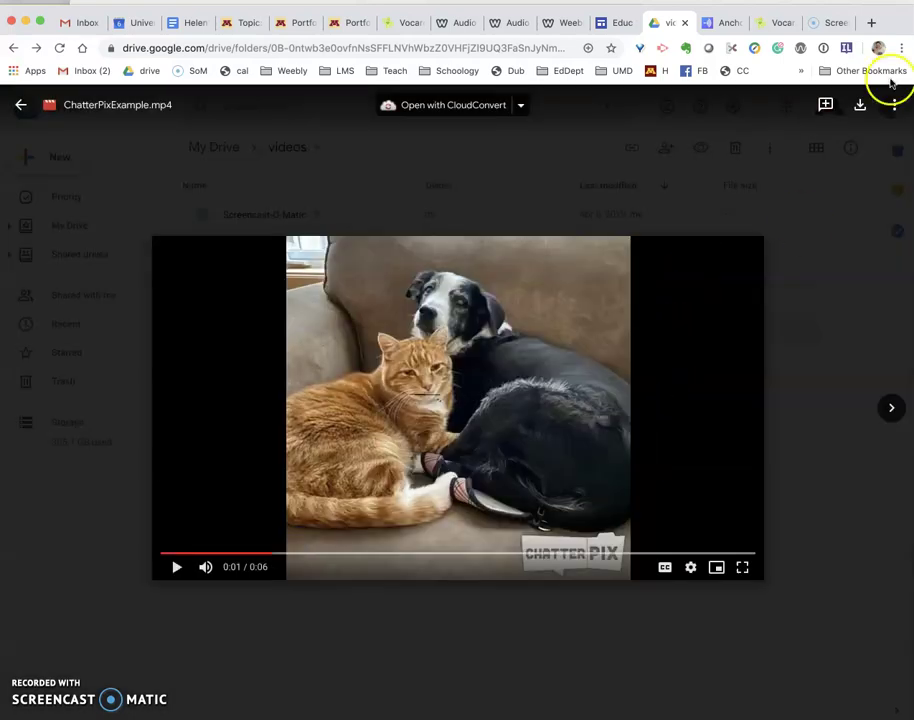
Step: Reconfirm 'On - Anyone with the link' in the advanced sharing settings and save it
{"action": "left_click", "coordinate": [895, 108]}
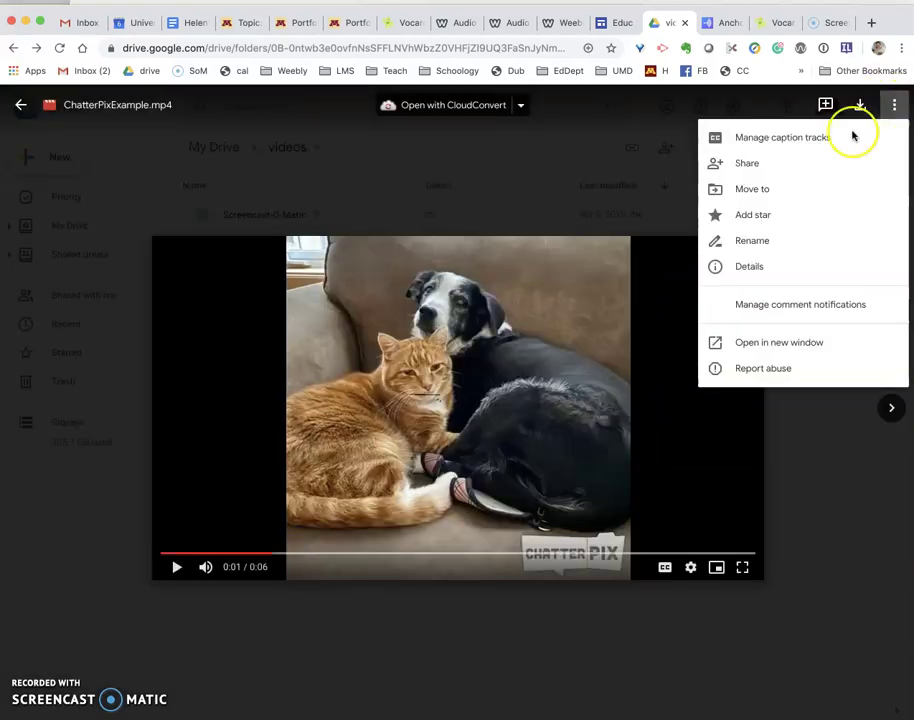
{"action": "left_click", "coordinate": [755, 159]}
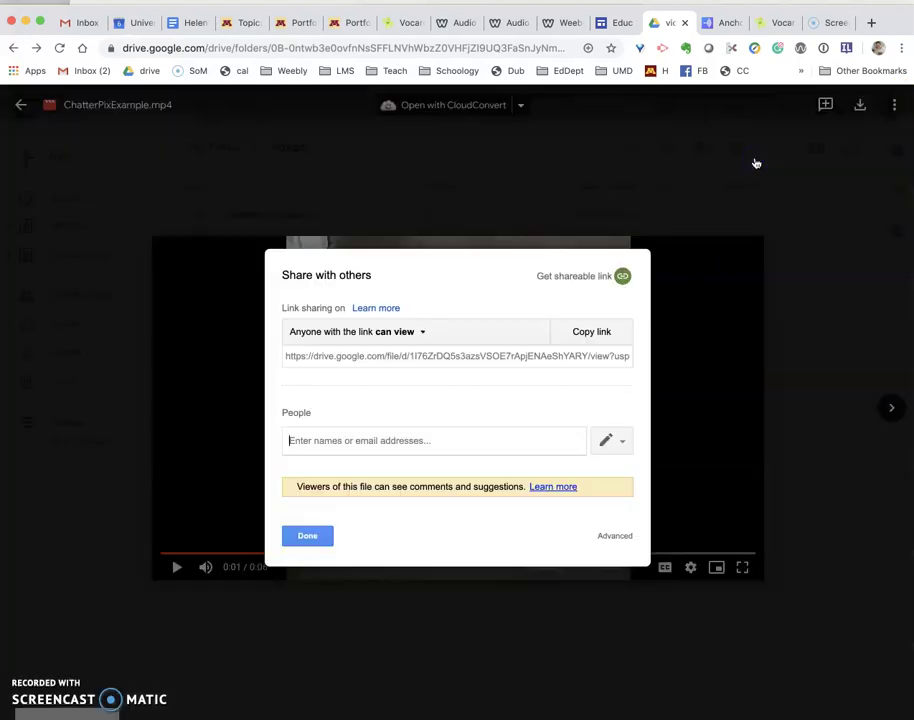
{"action": "left_click", "coordinate": [618, 537]}
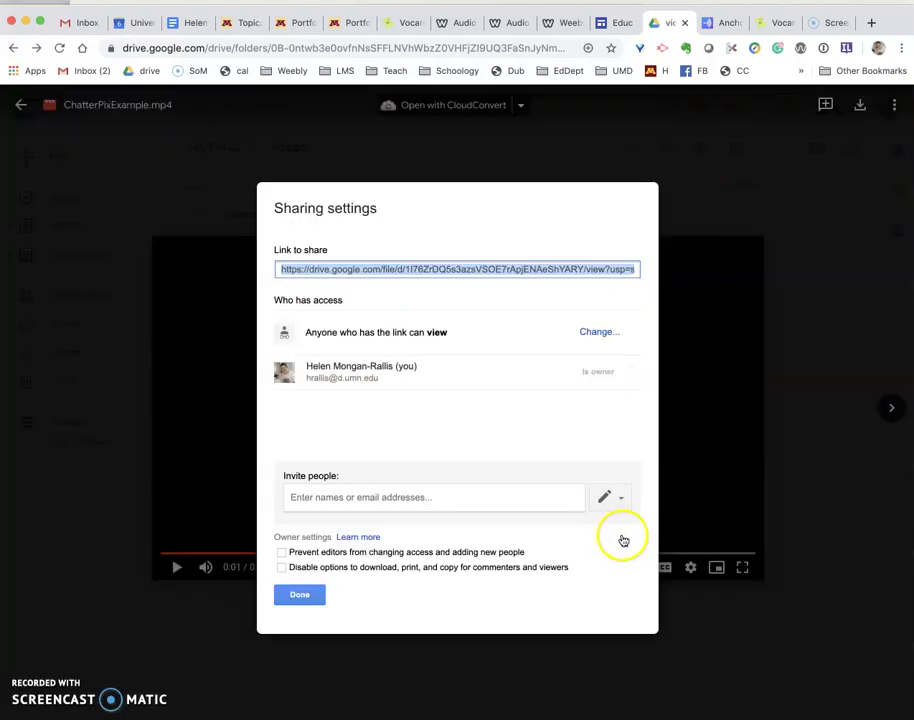
{"action": "left_click", "coordinate": [596, 328]}
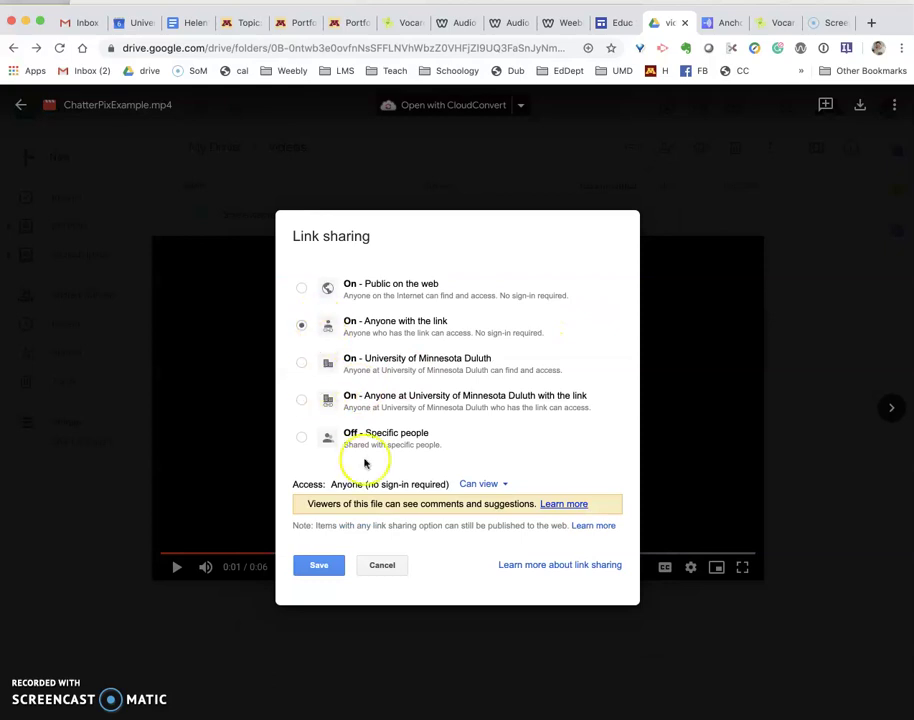
{"action": "left_click", "coordinate": [327, 568]}
{"action": "left_click", "coordinate": [309, 596]}
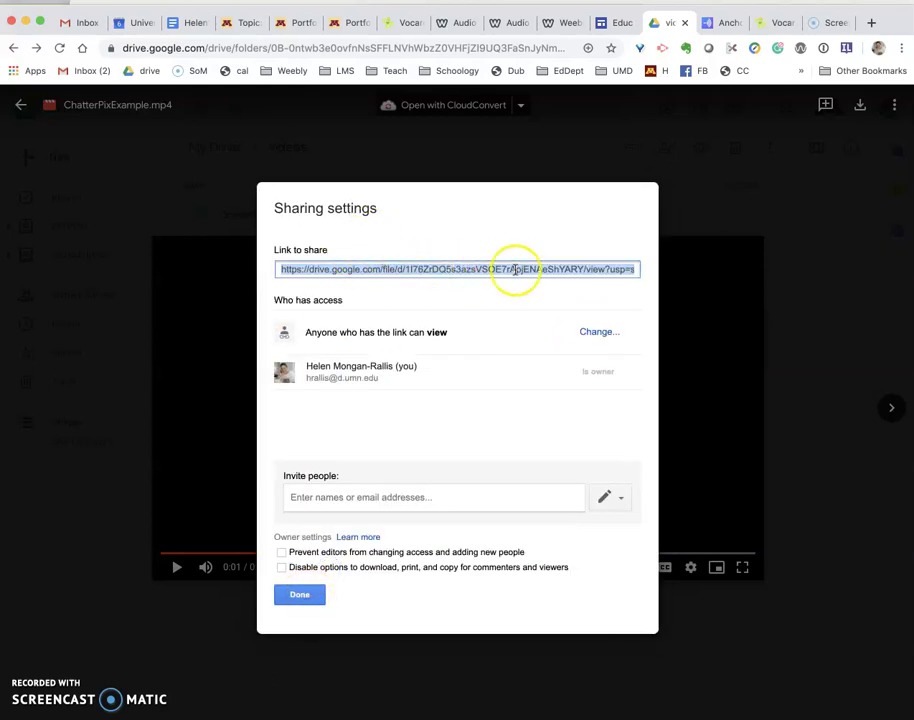
{"action": "left_click", "coordinate": [310, 598]}
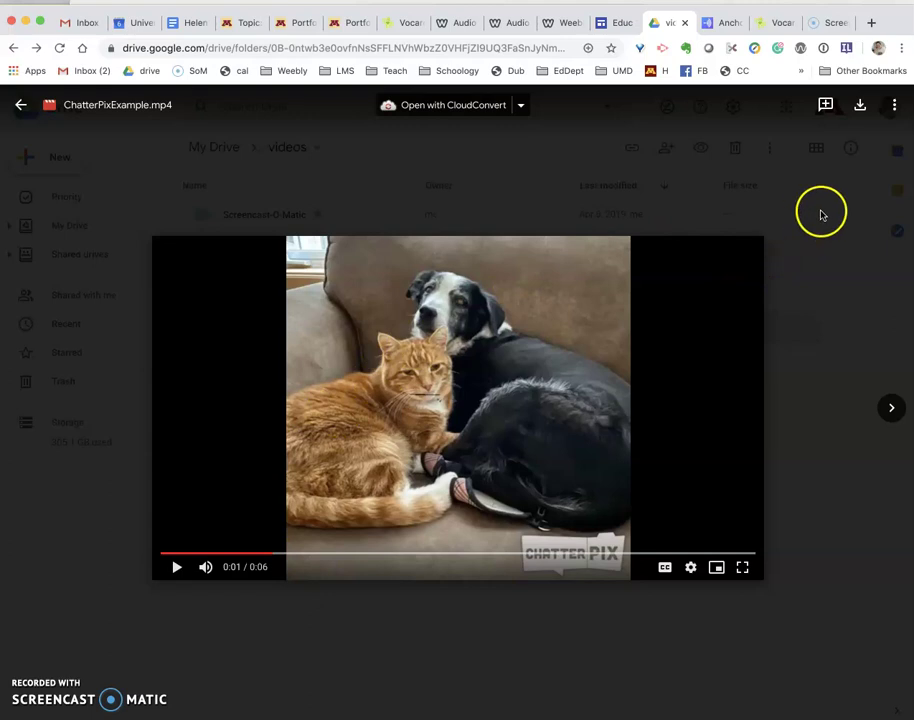
{"action": "left_click", "coordinate": [896, 109]}
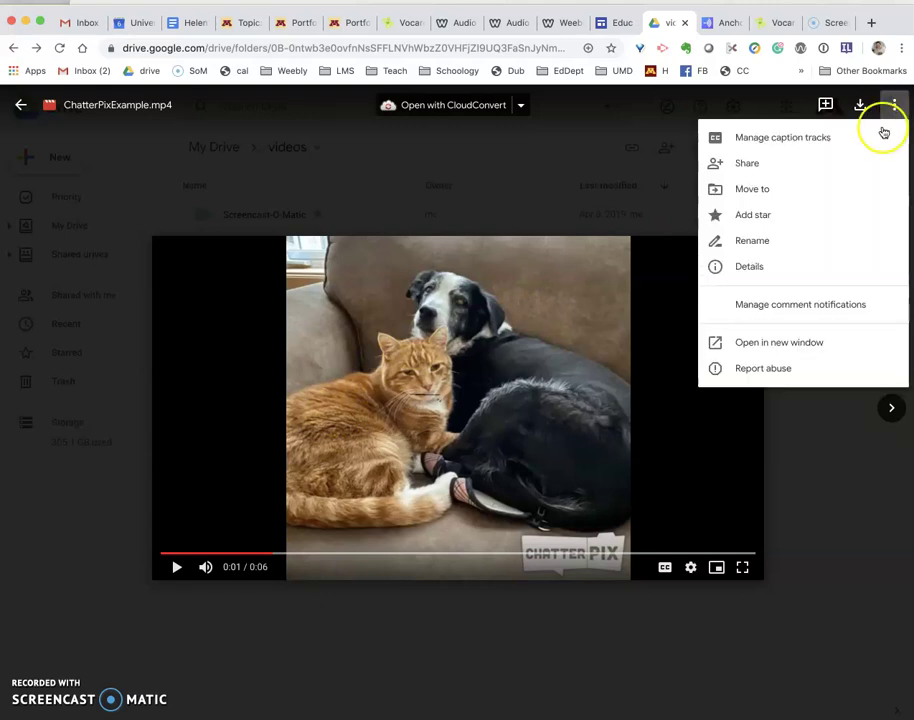
Step: Open ChatterPixExample.mp4 in its own window and bring up its Embed item code
{"action": "left_click", "coordinate": [771, 344]}
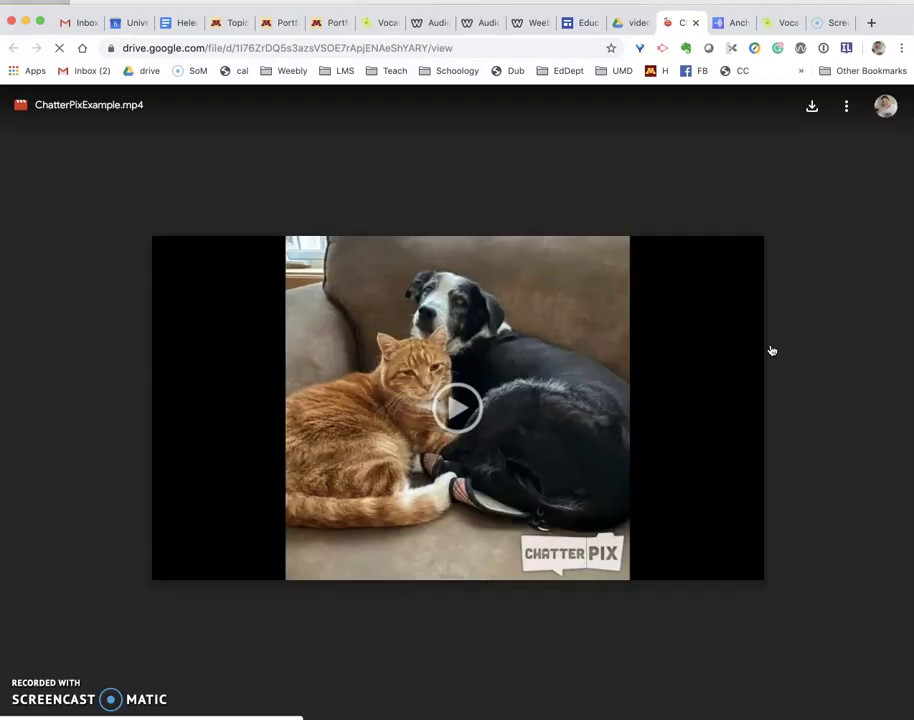
{"action": "left_click", "coordinate": [846, 110]}
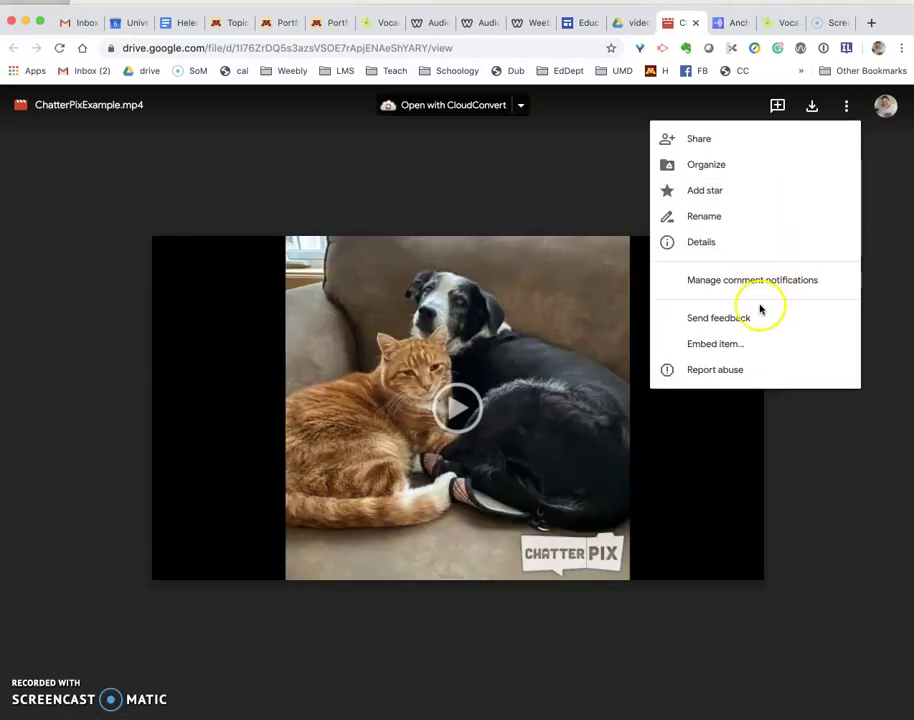
{"action": "left_click", "coordinate": [745, 344]}
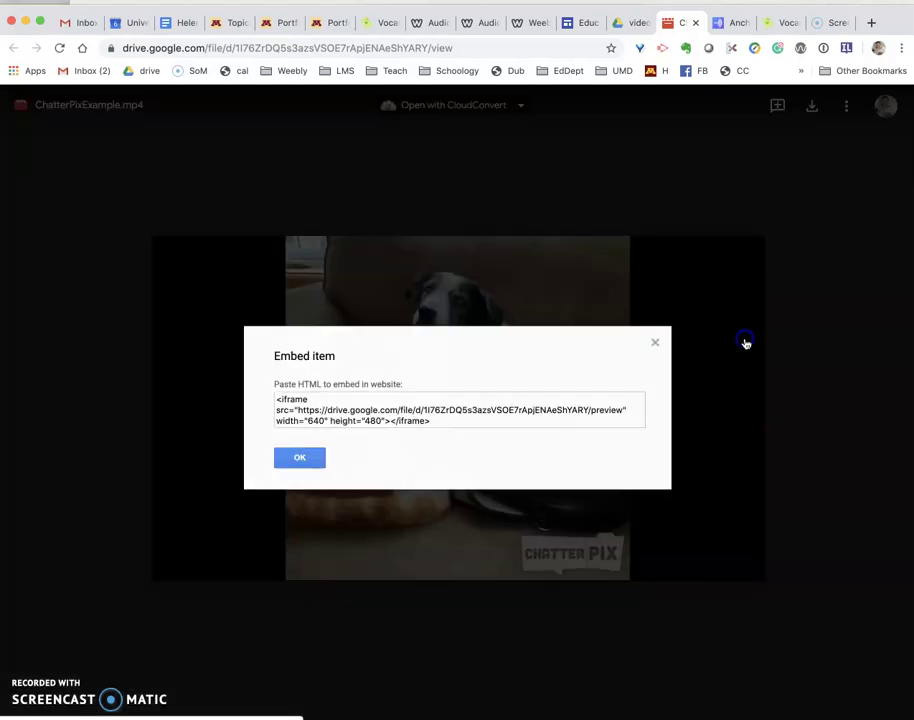
Step: Select and copy the video's iframe embed code, close the dialog, and return to Weebly
{"action": "left_click", "coordinate": [522, 418]}
{"action": "left_click", "coordinate": [514, 422]}
{"action": "left_click", "coordinate": [472, 418]}
{"action": "left_click", "coordinate": [467, 420]}
{"action": "left_click", "coordinate": [342, 400]}
{"action": "triple_click", "coordinate": [342, 400]}
{"action": "key", "text": "super+c"}
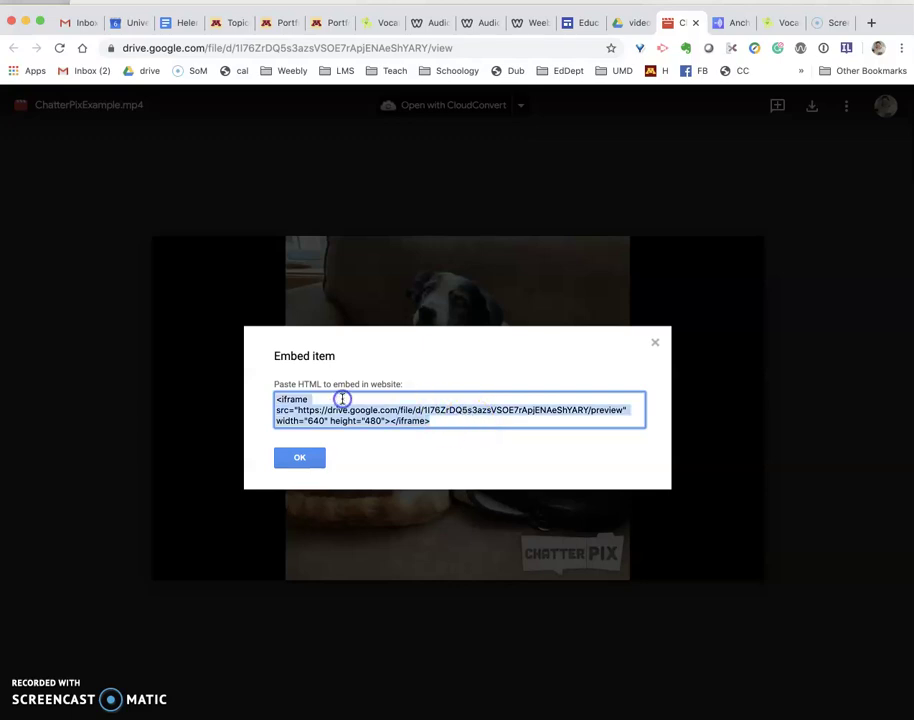
{"action": "left_click", "coordinate": [310, 464]}
{"action": "left_click", "coordinate": [310, 461]}
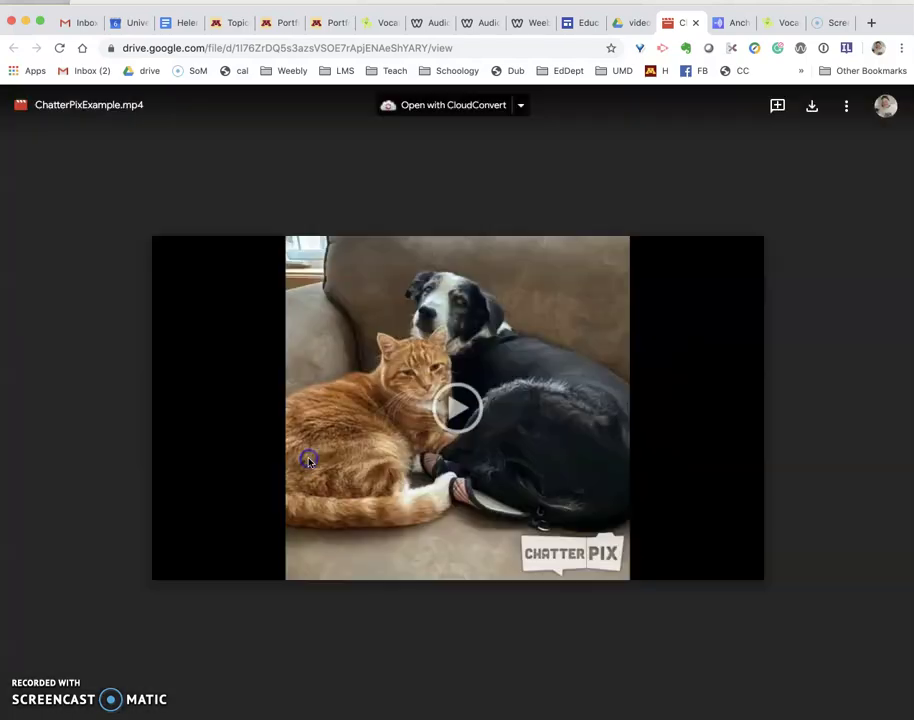
{"action": "left_click", "coordinate": [530, 22]}
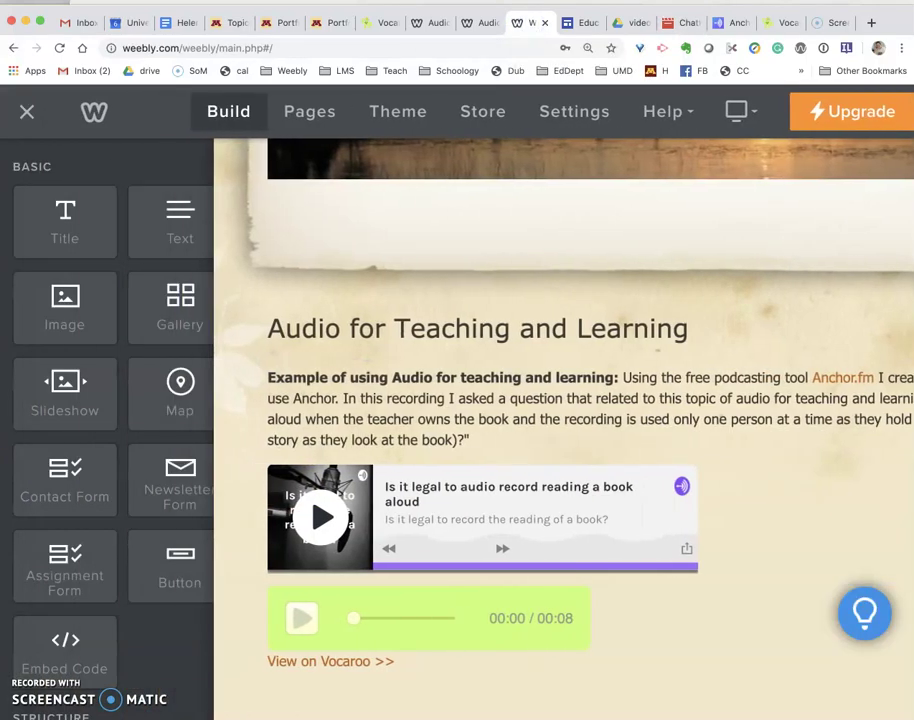
Step: Add a third Embed Code element below the Vocaroo player with the ChatterPixExample Drive iframe
{"action": "left_click_drag", "start_coordinate": [80, 639], "coordinate": [275, 682]}
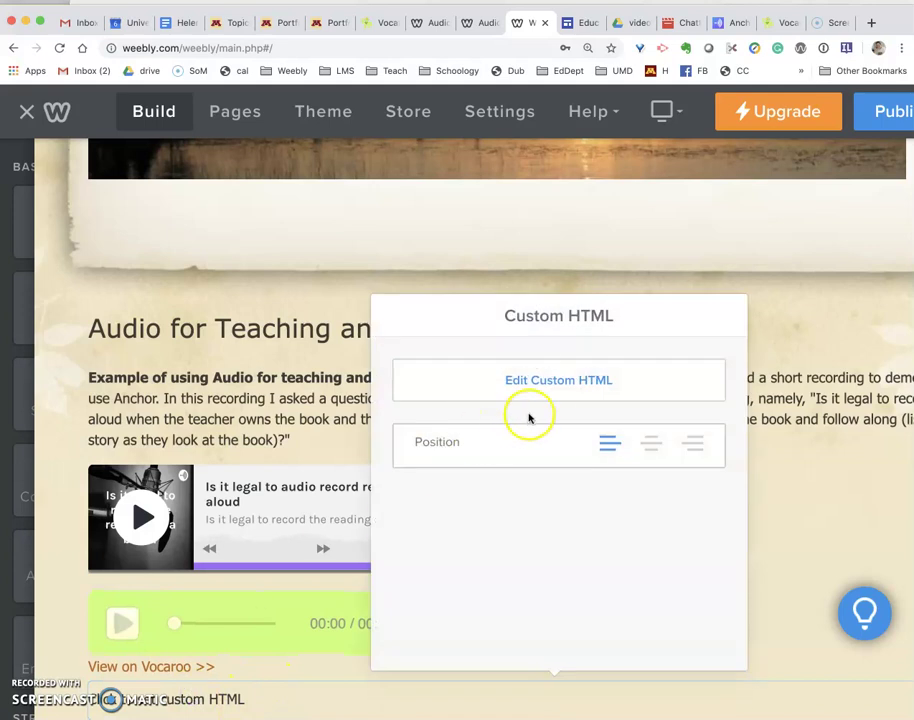
{"action": "left_click", "coordinate": [555, 385]}
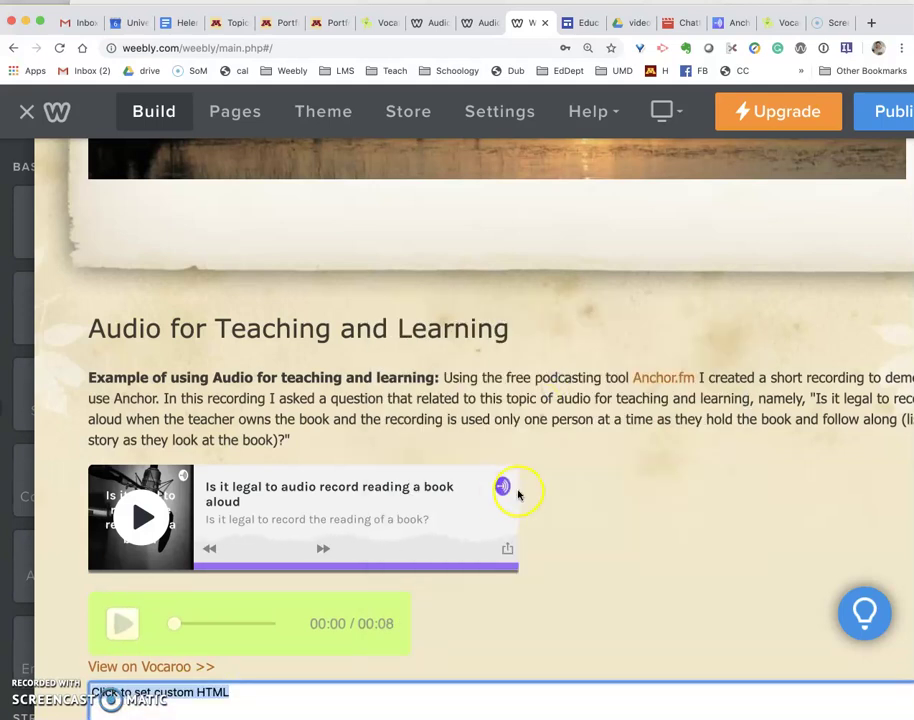
{"action": "scroll", "coordinate": [686, 533], "scroll_direction": "down", "scroll_amount": 3}
{"action": "key", "text": "super+v"}
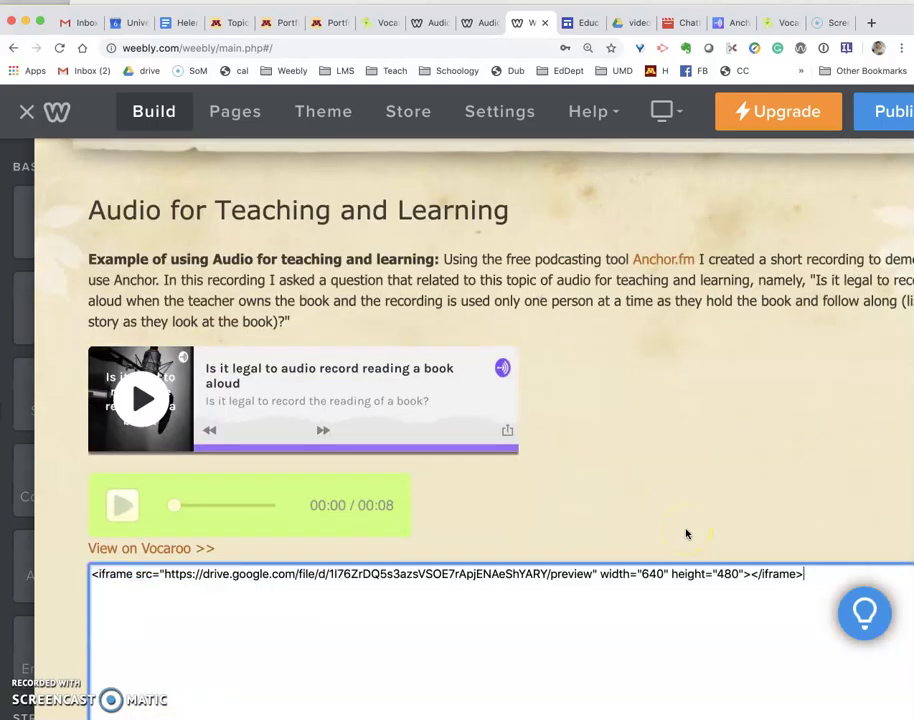
{"action": "left_click", "coordinate": [730, 475]}
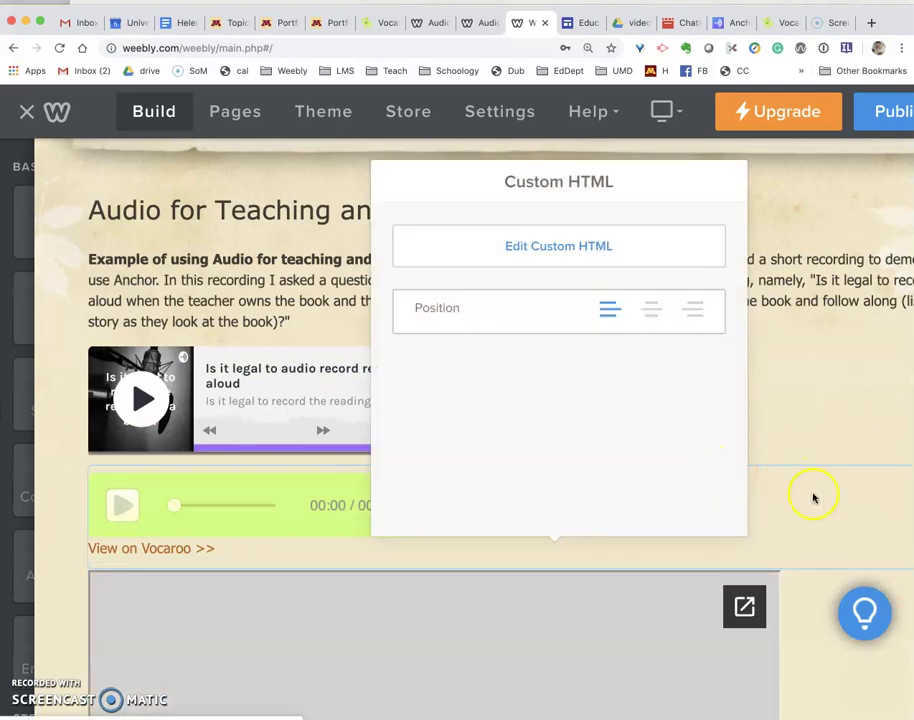
{"action": "left_click", "coordinate": [830, 416]}
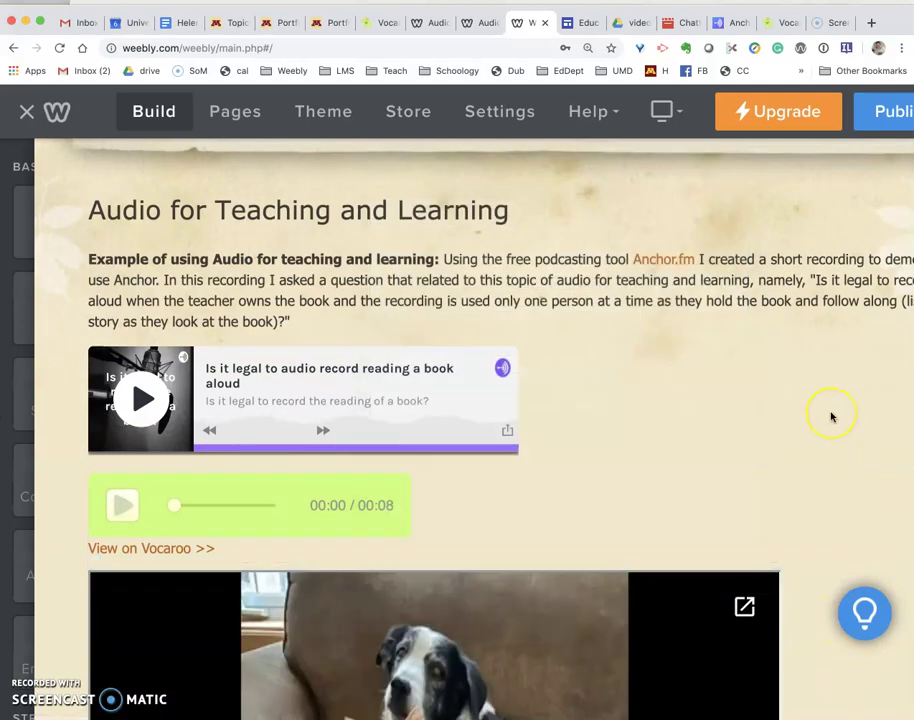
{"action": "scroll", "coordinate": [830, 416], "scroll_direction": "down", "scroll_amount": 7}
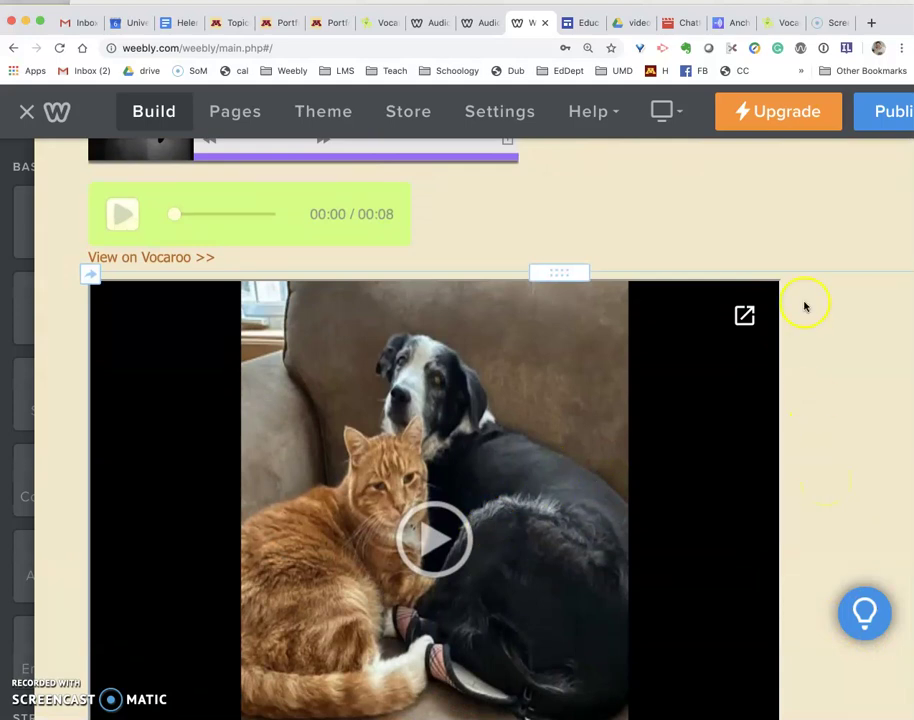
Step: Start editing the Google Sites Audio page and open the Embed from the web dialog
{"action": "left_click", "coordinate": [584, 24]}
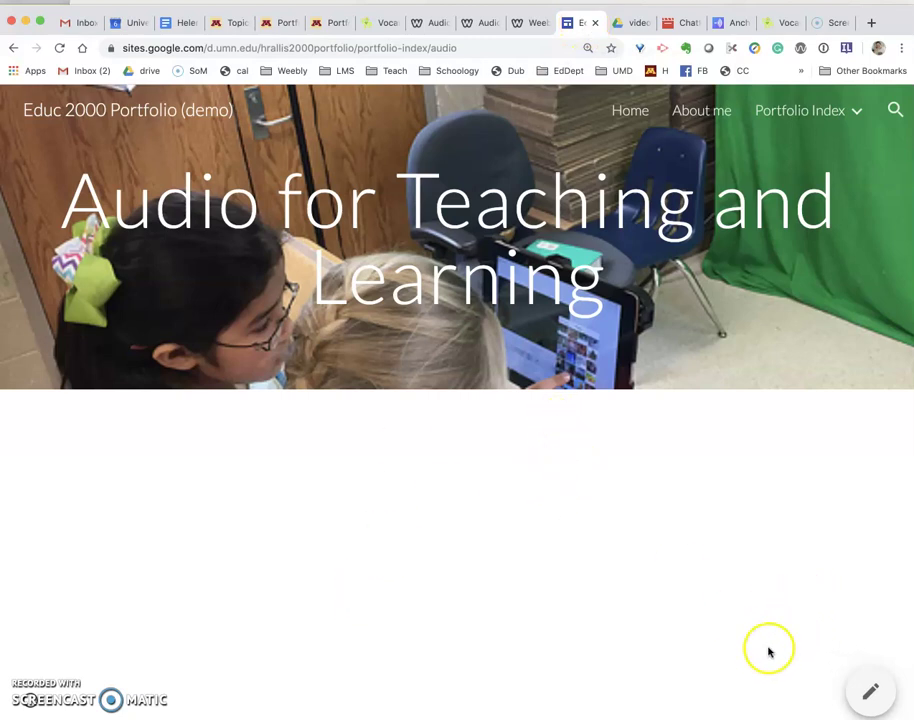
{"action": "left_click", "coordinate": [862, 686]}
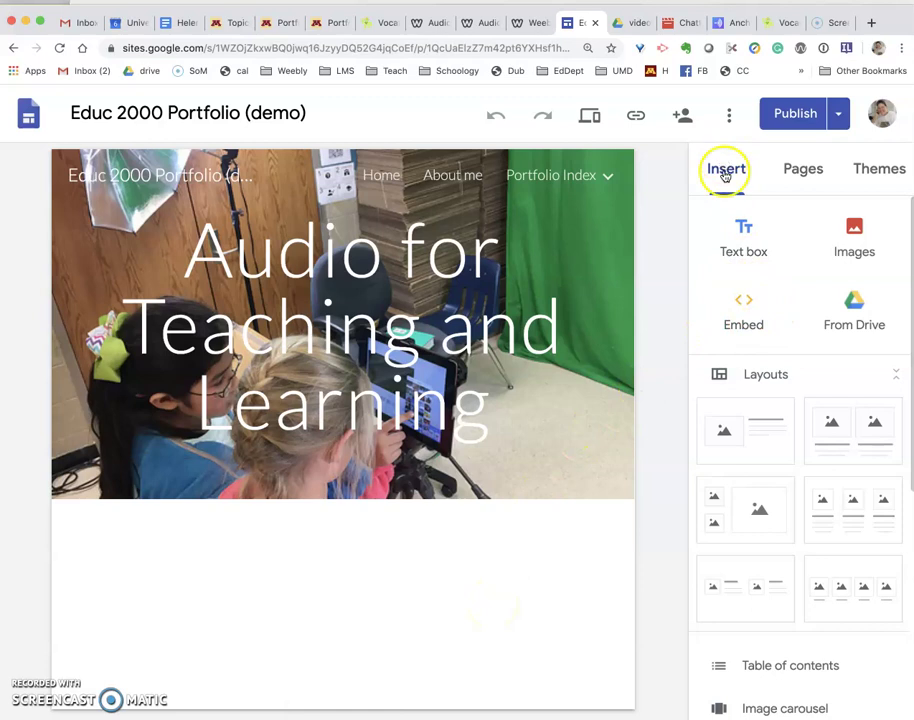
{"action": "left_click", "coordinate": [745, 310]}
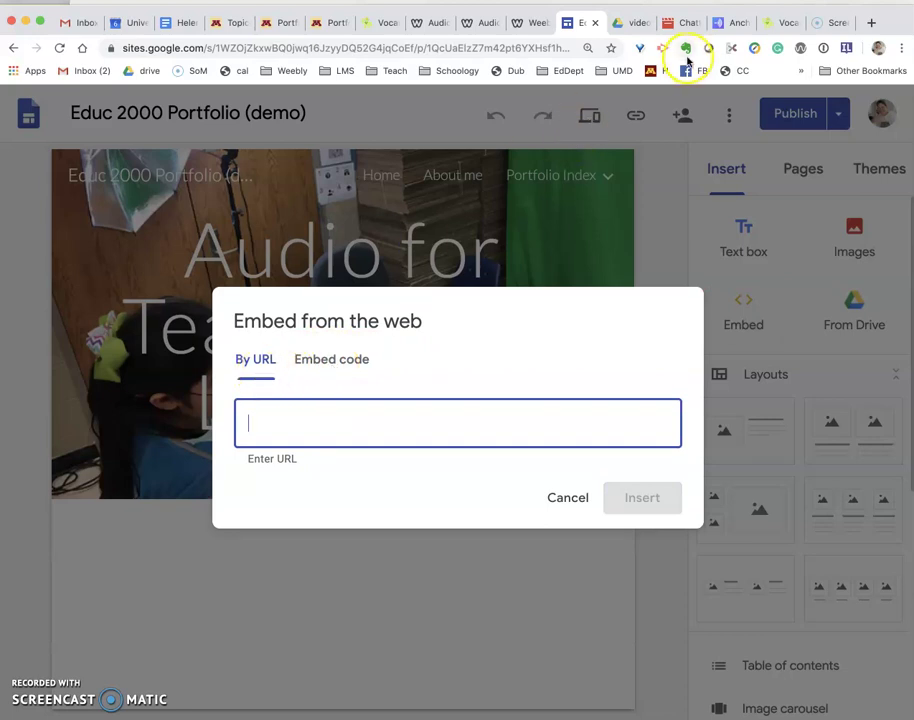
Step: Embed the Anchor podcast page URL as a whole page below the title banner
{"action": "left_click", "coordinate": [737, 24]}
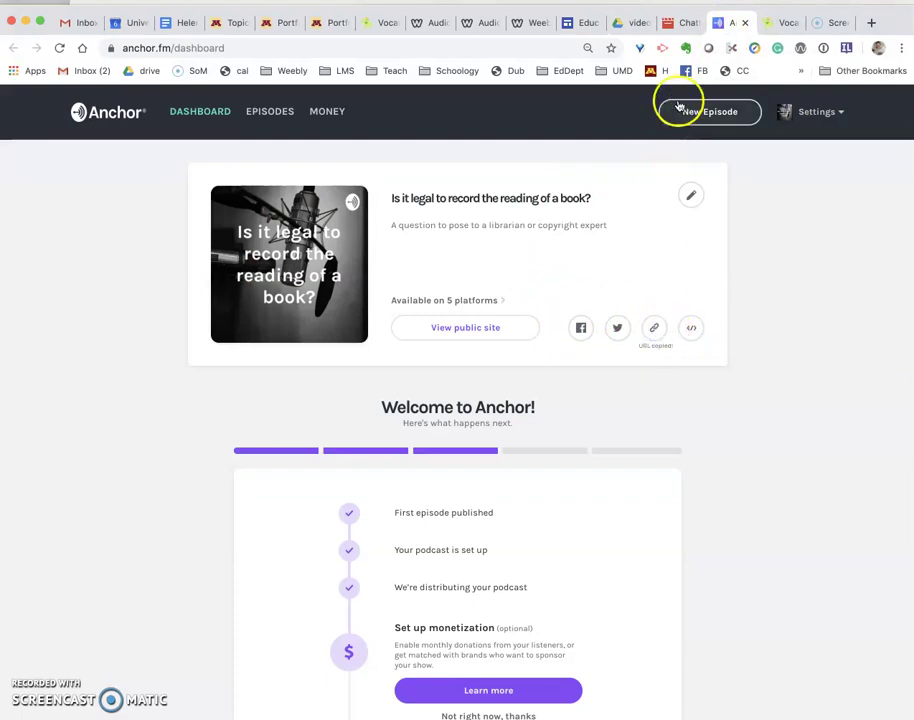
{"action": "left_click", "coordinate": [579, 23]}
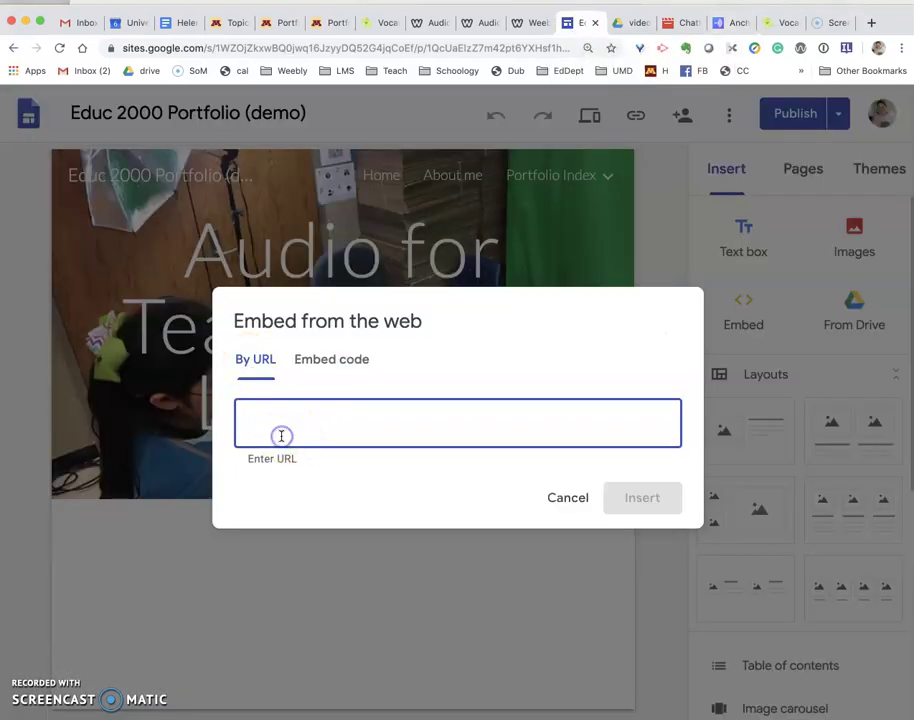
{"action": "type", "text": "https://anchor.fm/helen-mongan-rallis"}
{"action": "left_click", "coordinate": [333, 447]}
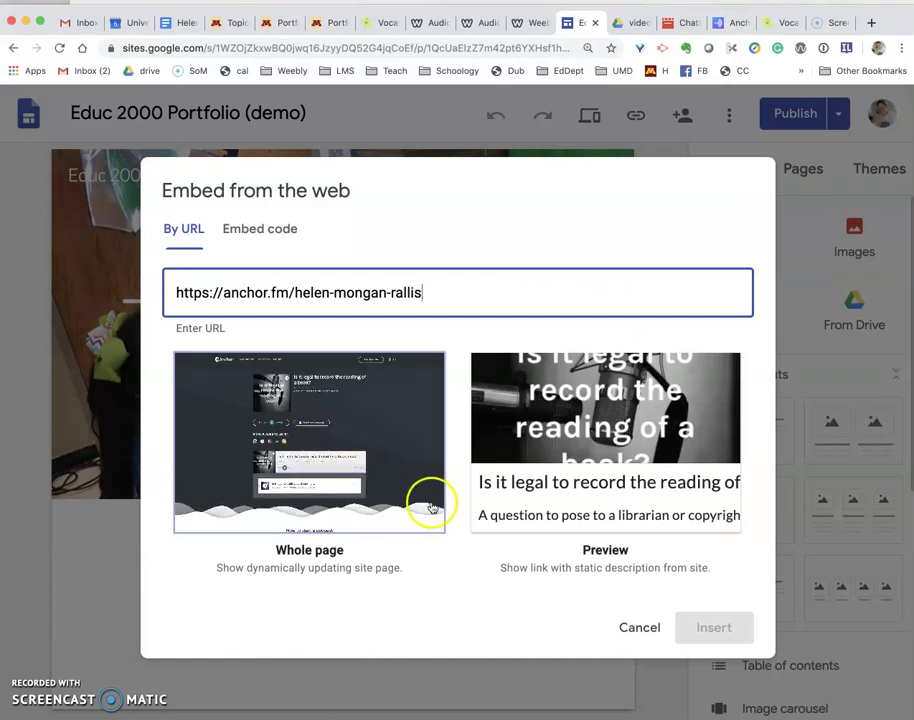
{"action": "left_click", "coordinate": [374, 481]}
{"action": "left_click", "coordinate": [716, 628]}
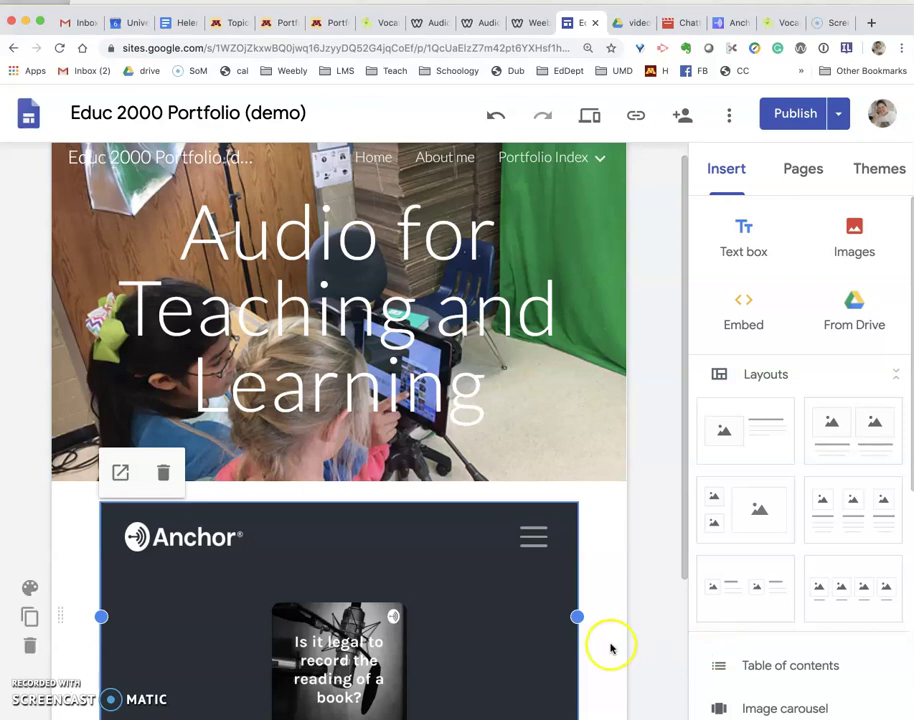
{"action": "scroll", "coordinate": [610, 649], "scroll_direction": "down", "scroll_amount": 2}
Step: Copy the Vocaroo share link and embed it below the Anchor embed
{"action": "left_click", "coordinate": [507, 611]}
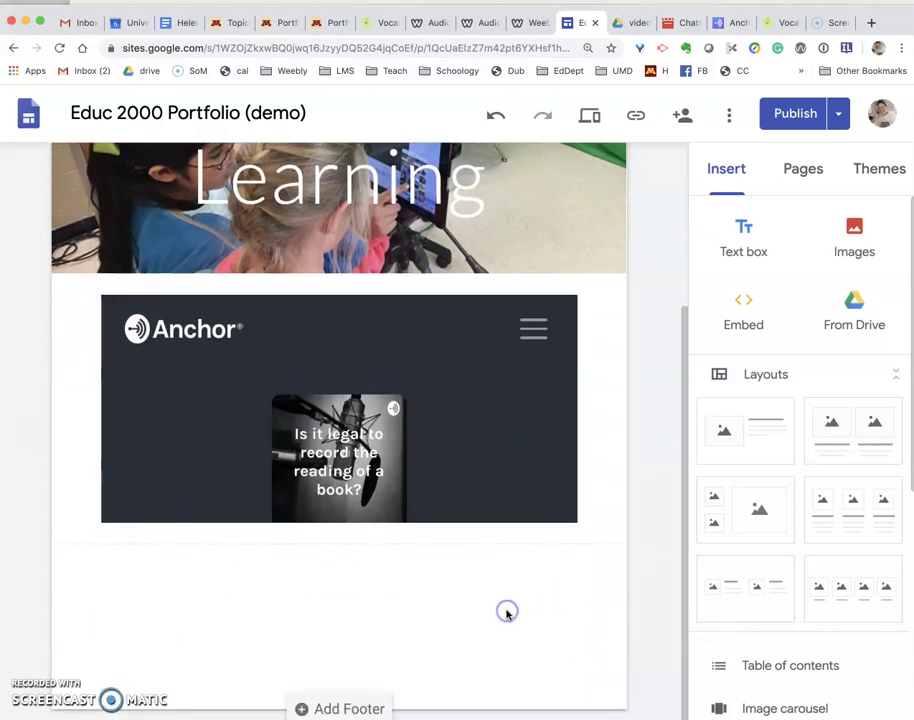
{"action": "left_click", "coordinate": [787, 24]}
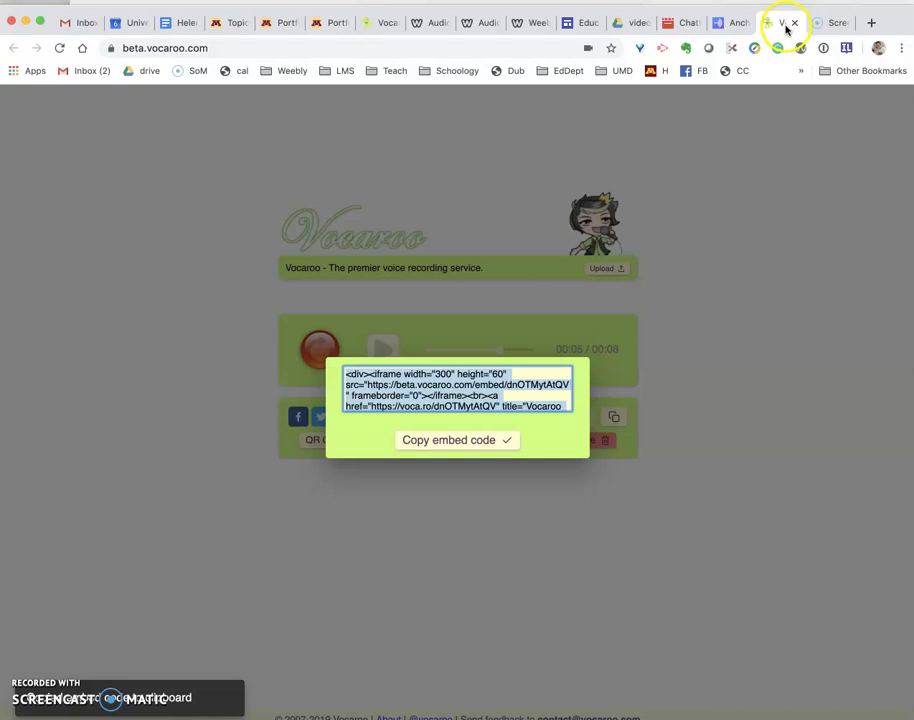
{"action": "left_click", "coordinate": [514, 491]}
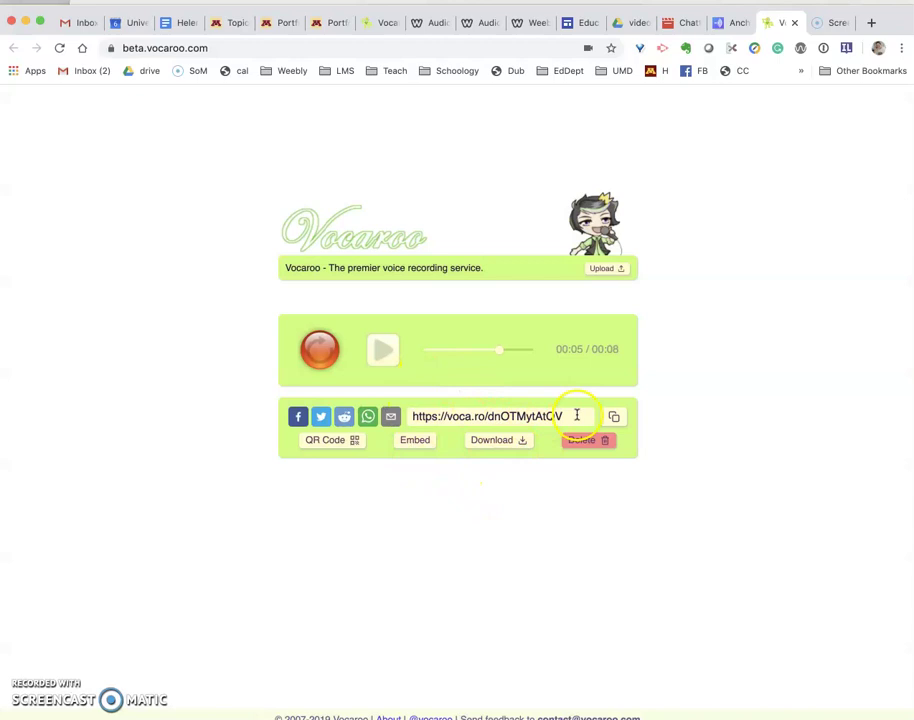
{"action": "left_click_drag", "start_coordinate": [563, 416], "coordinate": [381, 421]}
{"action": "key", "text": "ctrl+c"}
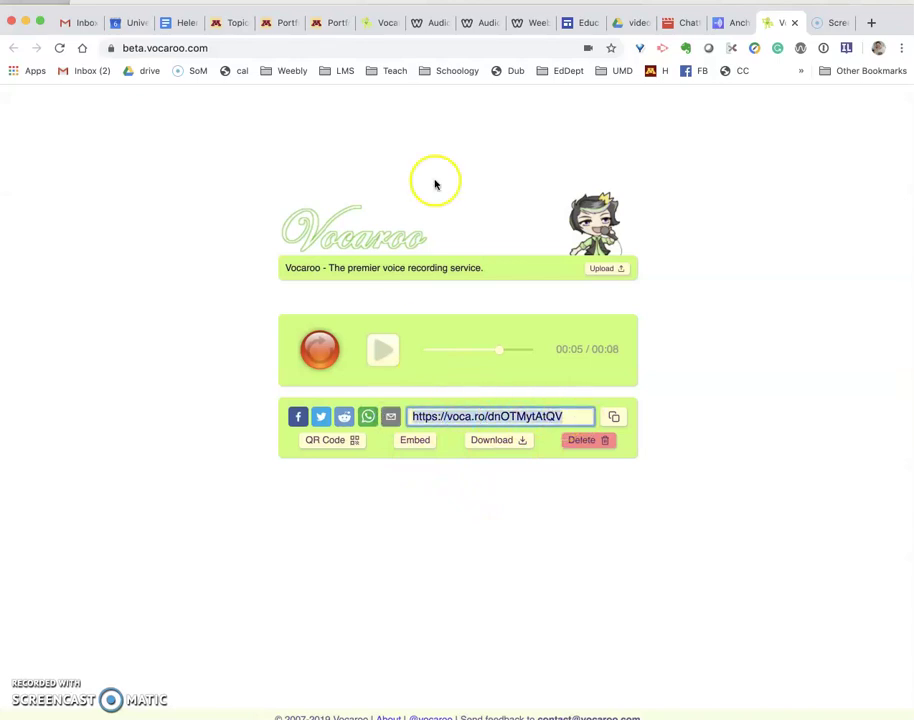
{"action": "left_click", "coordinate": [582, 23]}
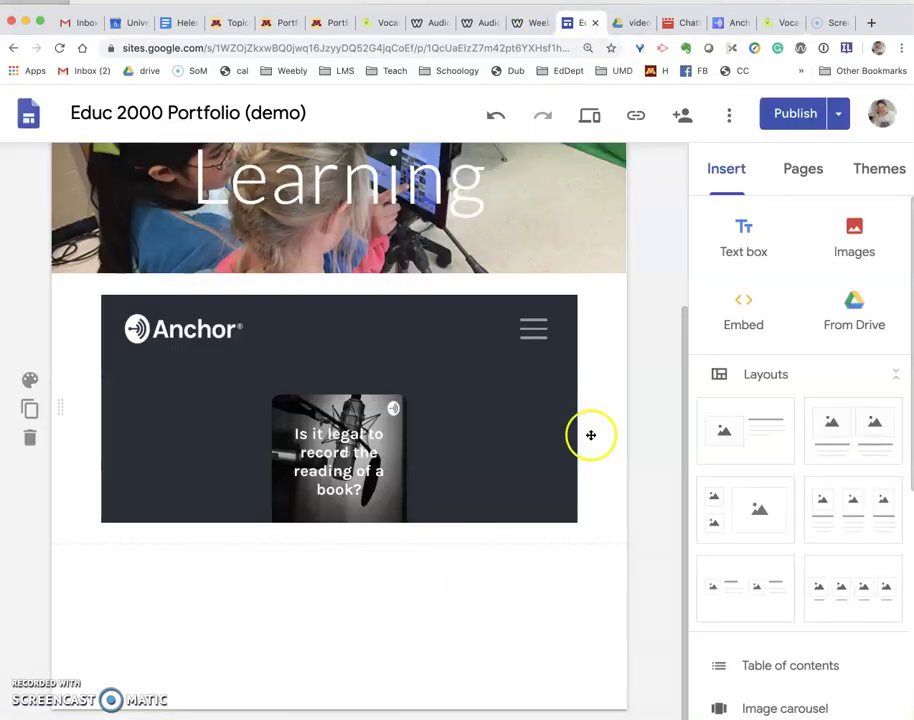
{"action": "left_click", "coordinate": [743, 312]}
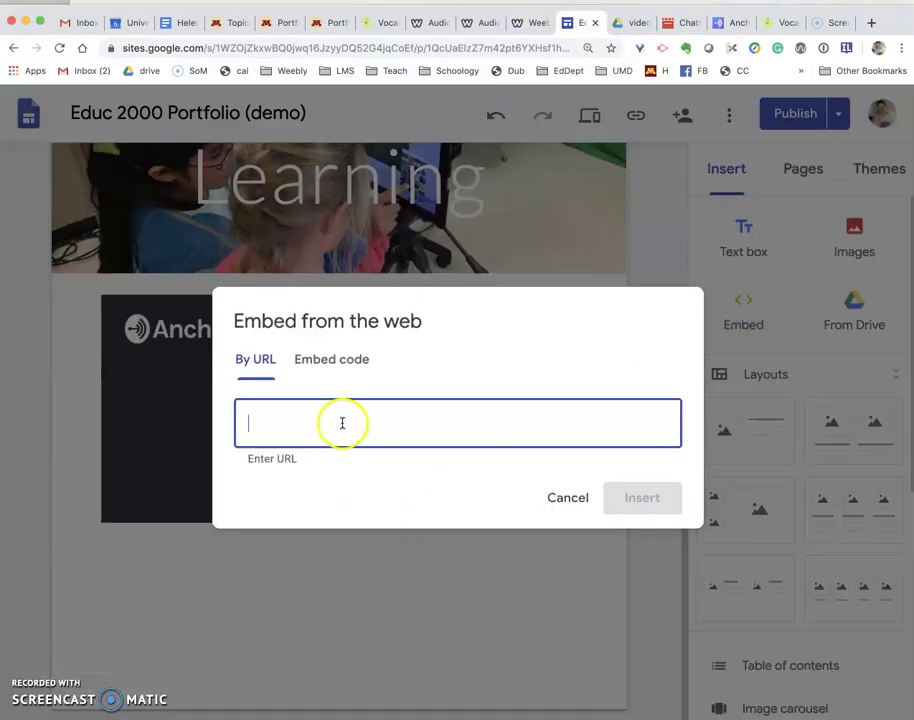
{"action": "key", "text": "ctrl+v"}
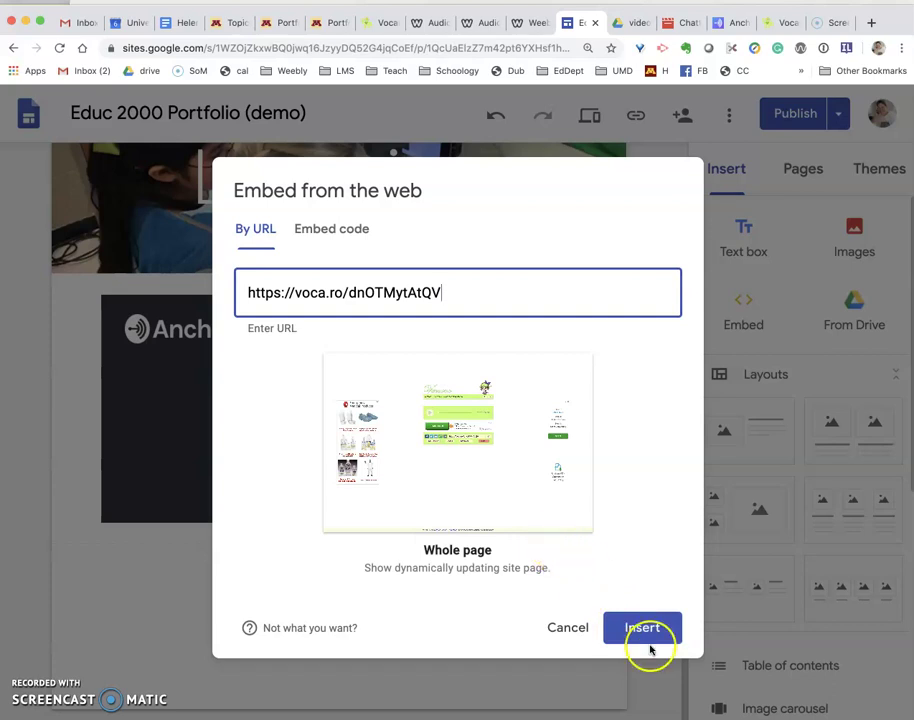
{"action": "left_click", "coordinate": [645, 633]}
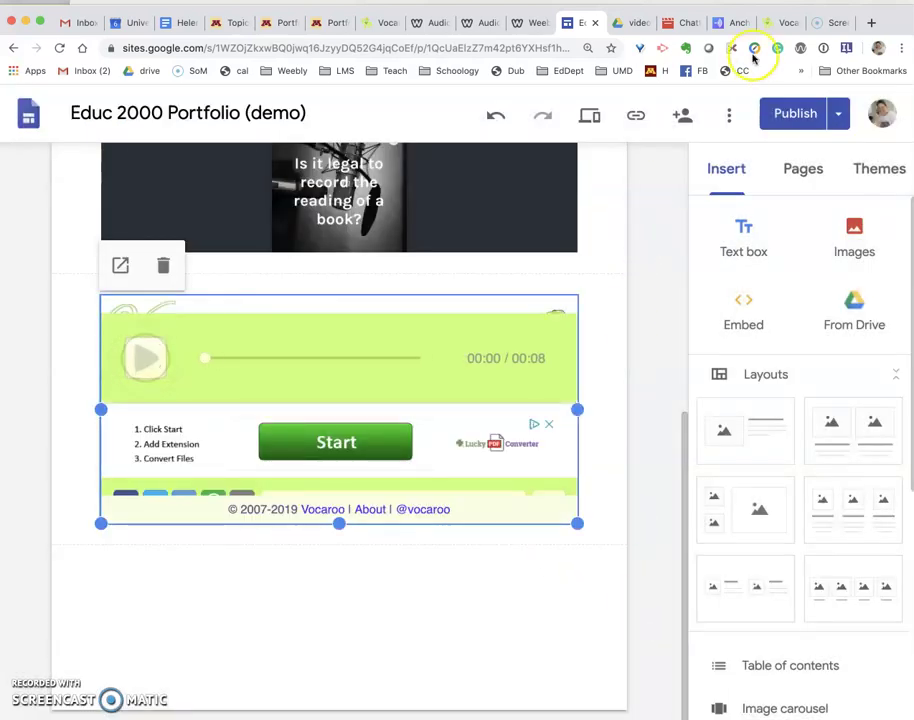
Step: Copy the ChatterPixExample.mp4 Drive video's address from the browser address bar
{"action": "left_click", "coordinate": [684, 24]}
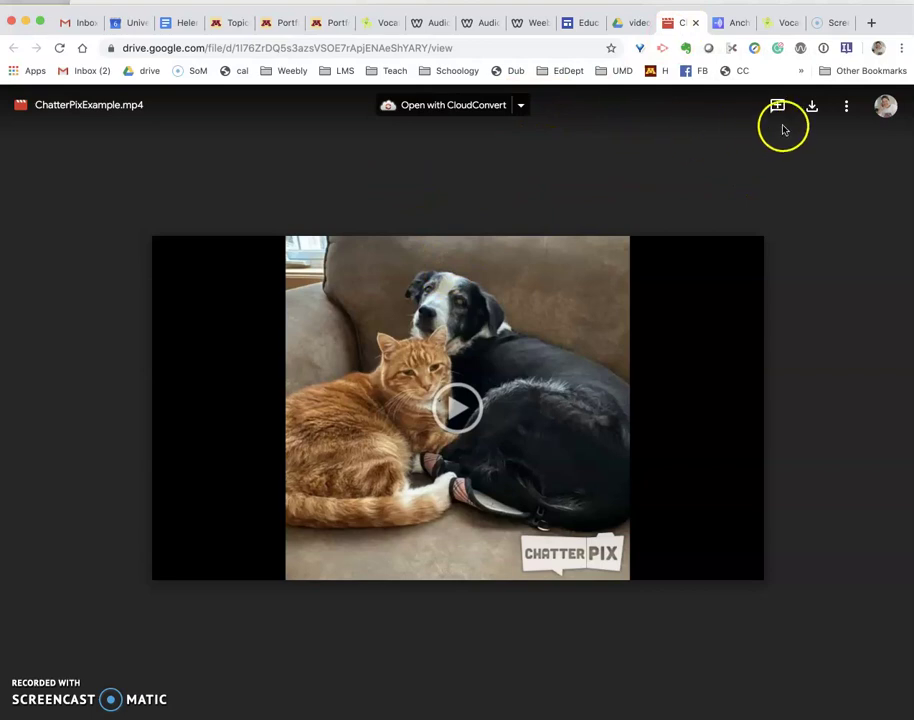
{"action": "left_click", "coordinate": [846, 105]}
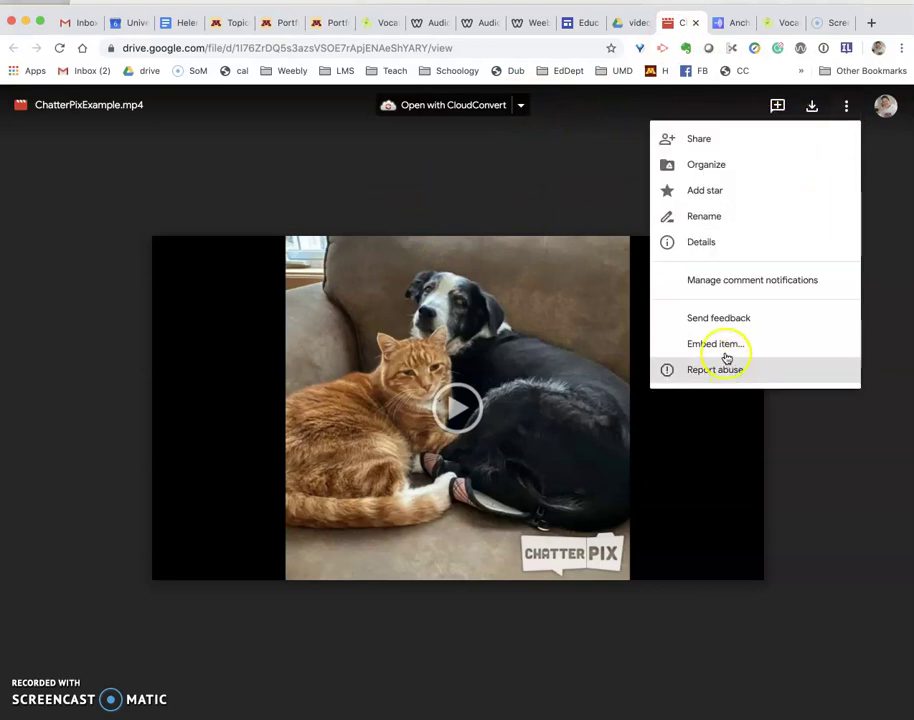
{"action": "left_click", "coordinate": [511, 208]}
{"action": "left_click", "coordinate": [309, 47]}
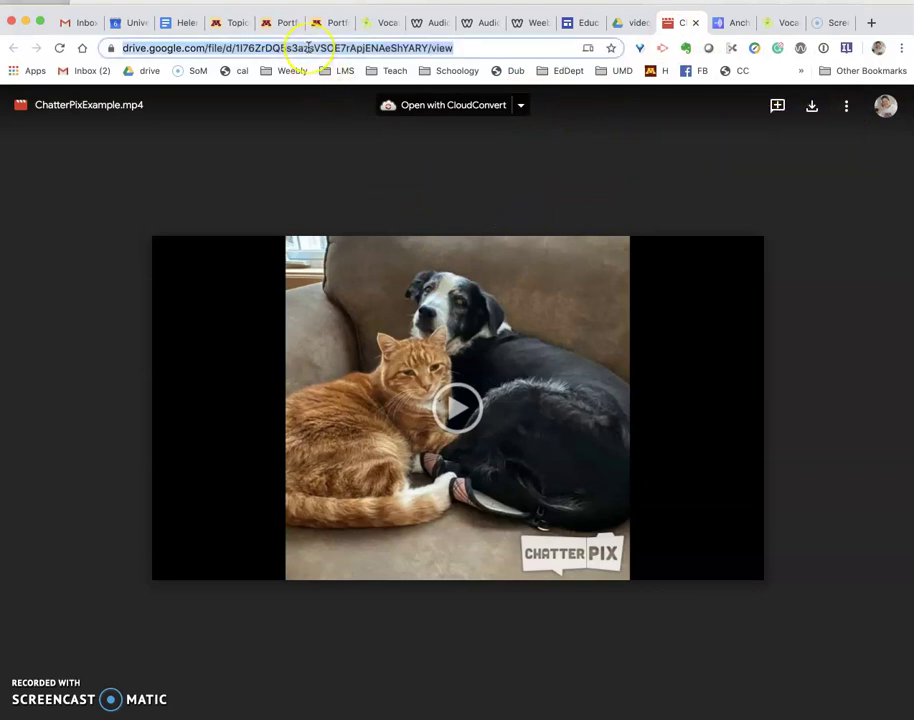
{"action": "key", "text": "super+c"}
{"action": "left_click", "coordinate": [42, 2]}
{"action": "left_click", "coordinate": [53, 57]}
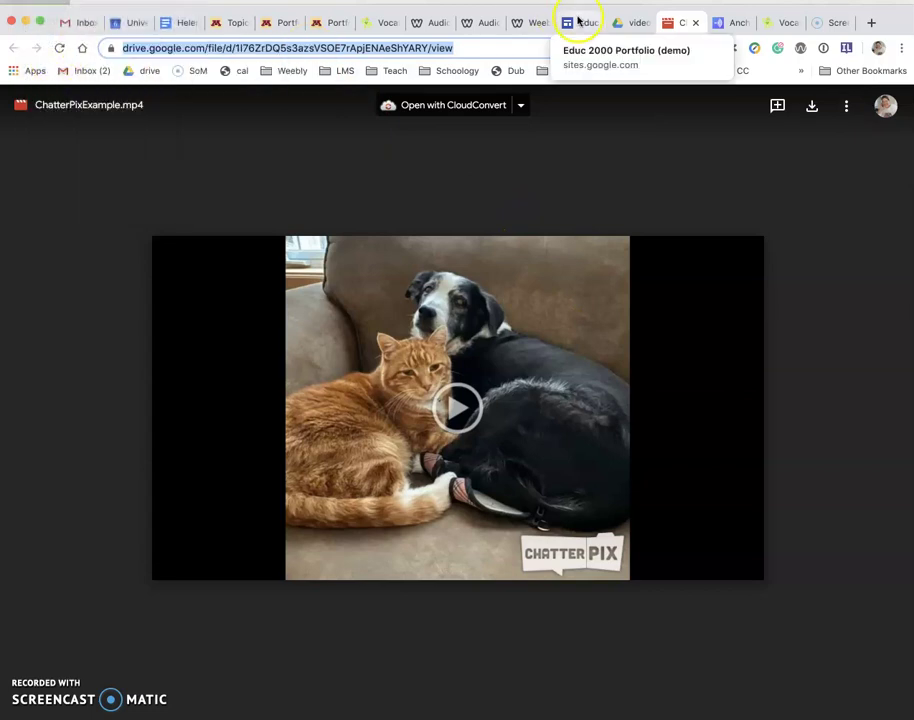
Step: Embed the Drive video link below the Vocaroo player in Google Sites
{"action": "left_click", "coordinate": [576, 22]}
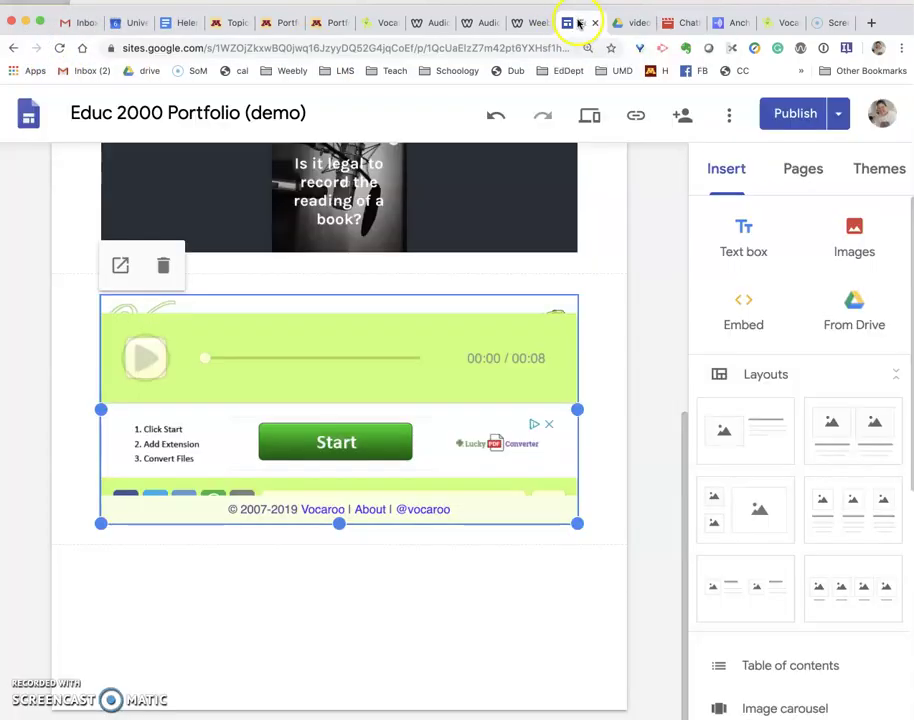
{"action": "left_click", "coordinate": [408, 630]}
{"action": "left_click", "coordinate": [755, 318]}
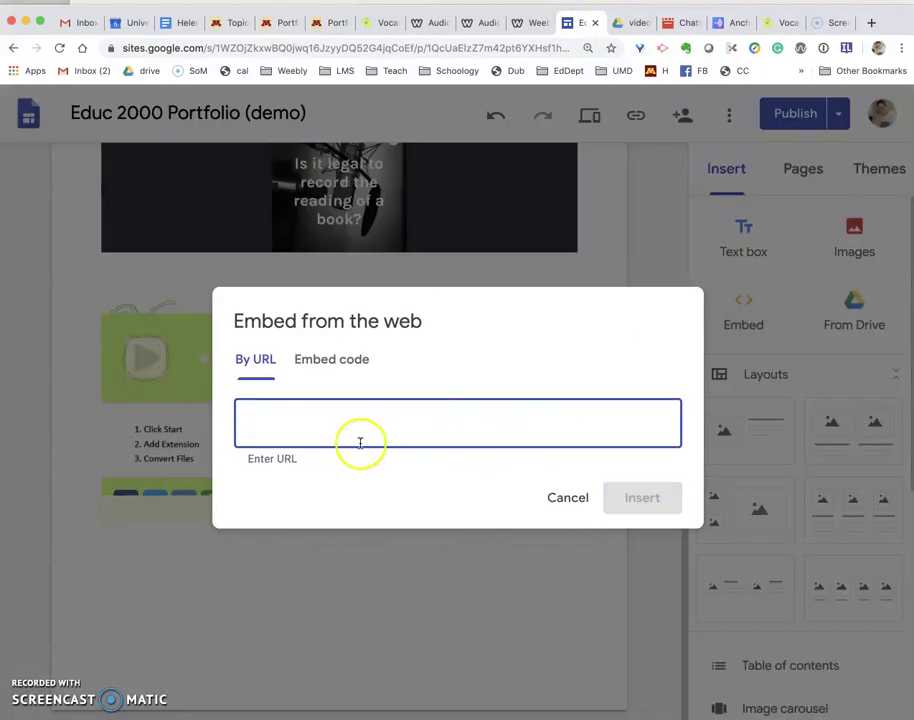
{"action": "key", "text": "super+v"}
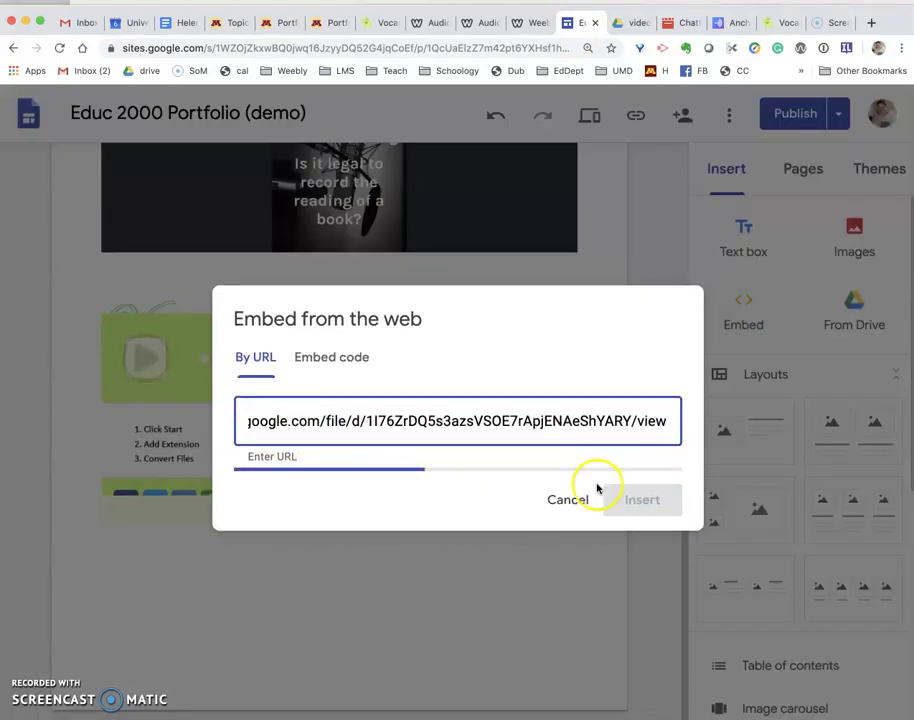
{"action": "left_click", "coordinate": [652, 604]}
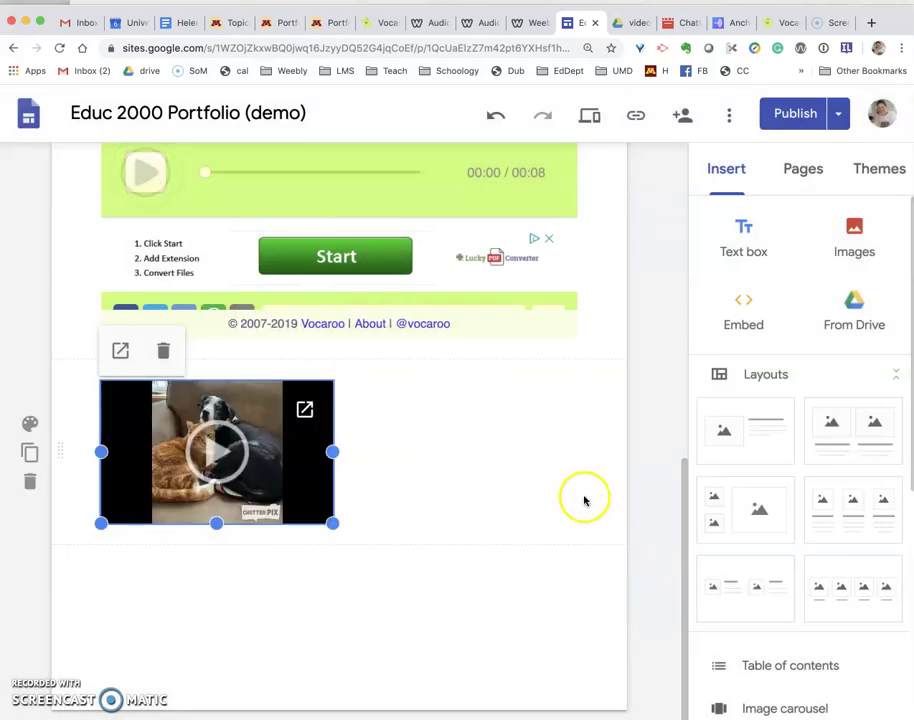
Step: Publish the Google Sites portfolio
{"action": "left_click", "coordinate": [525, 24]}
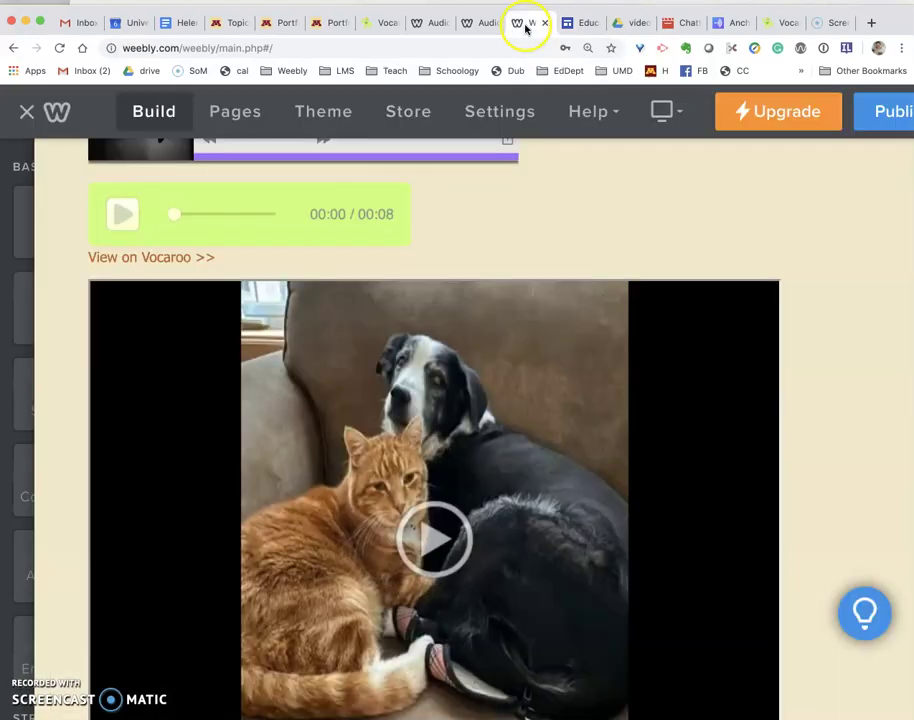
{"action": "left_click", "coordinate": [581, 24]}
{"action": "left_click", "coordinate": [785, 112]}
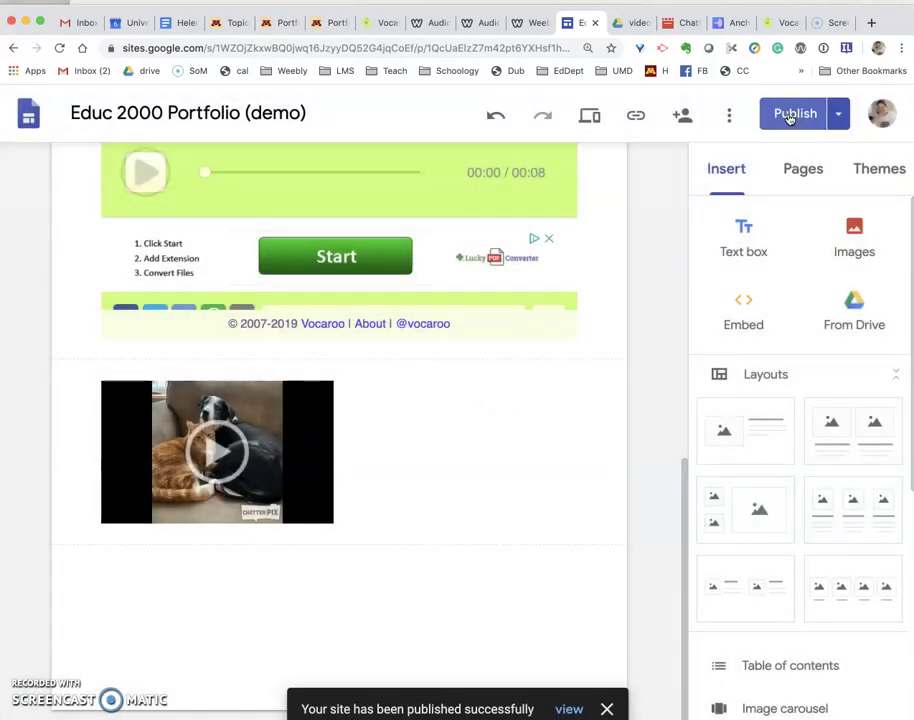
Step: View the published site and scroll through the live Anchor, Vocaroo and ChatterPix embeds
{"action": "left_click", "coordinate": [838, 118]}
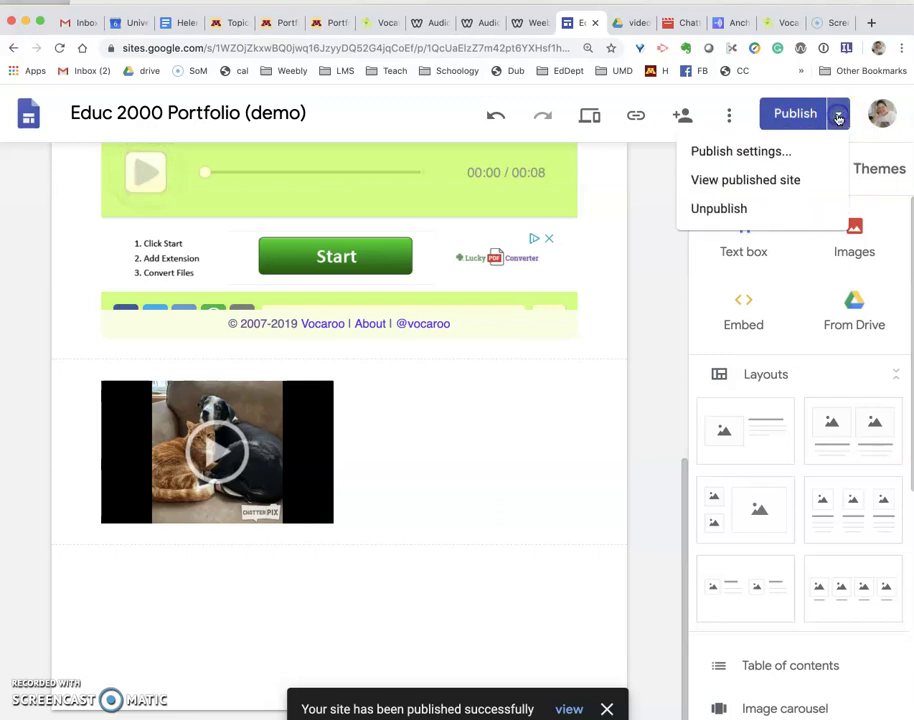
{"action": "left_click", "coordinate": [765, 182]}
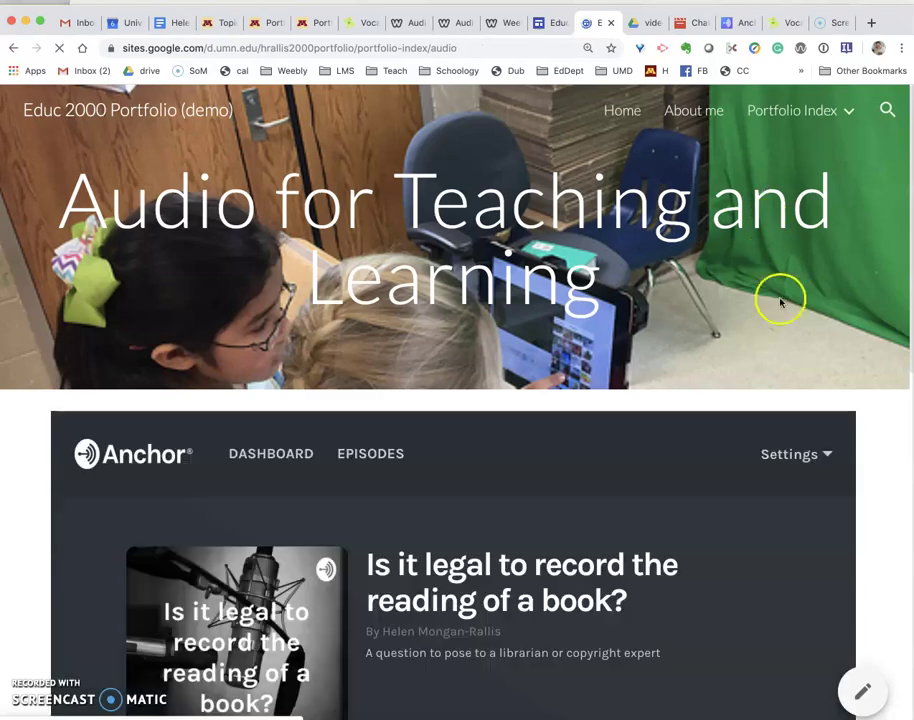
{"action": "scroll", "coordinate": [776, 332], "scroll_direction": "down", "scroll_amount": 5}
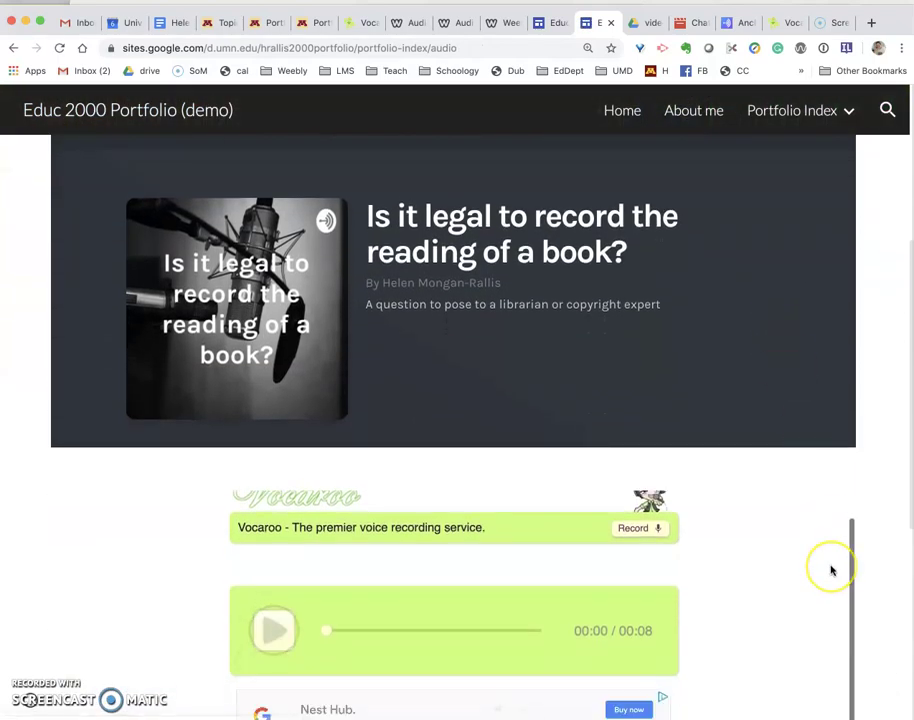
{"action": "scroll", "coordinate": [831, 570], "scroll_direction": "down", "scroll_amount": 5}
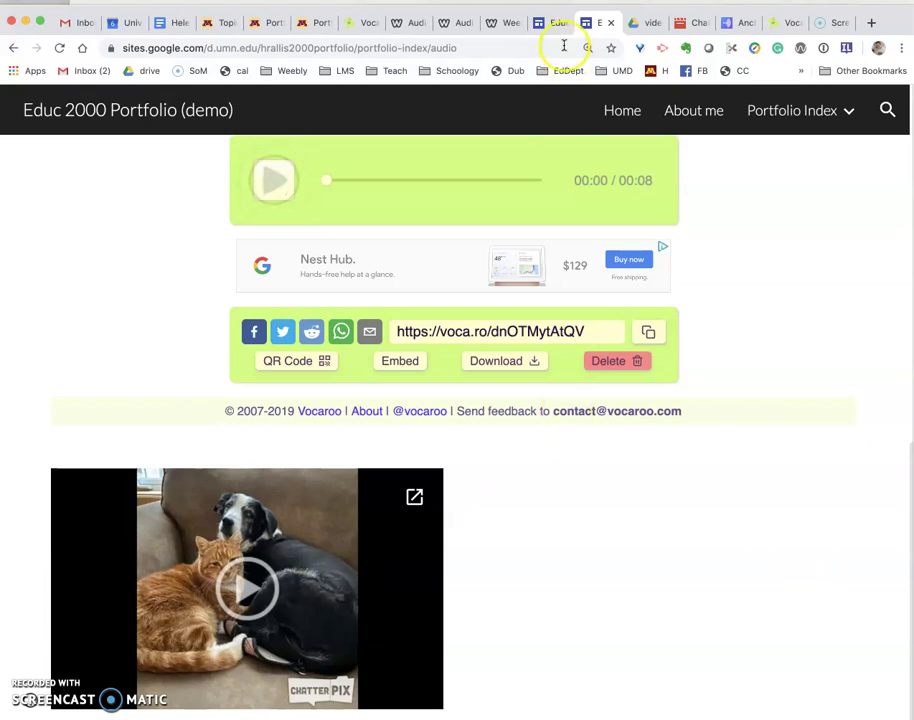
{"action": "left_click", "coordinate": [509, 25]}
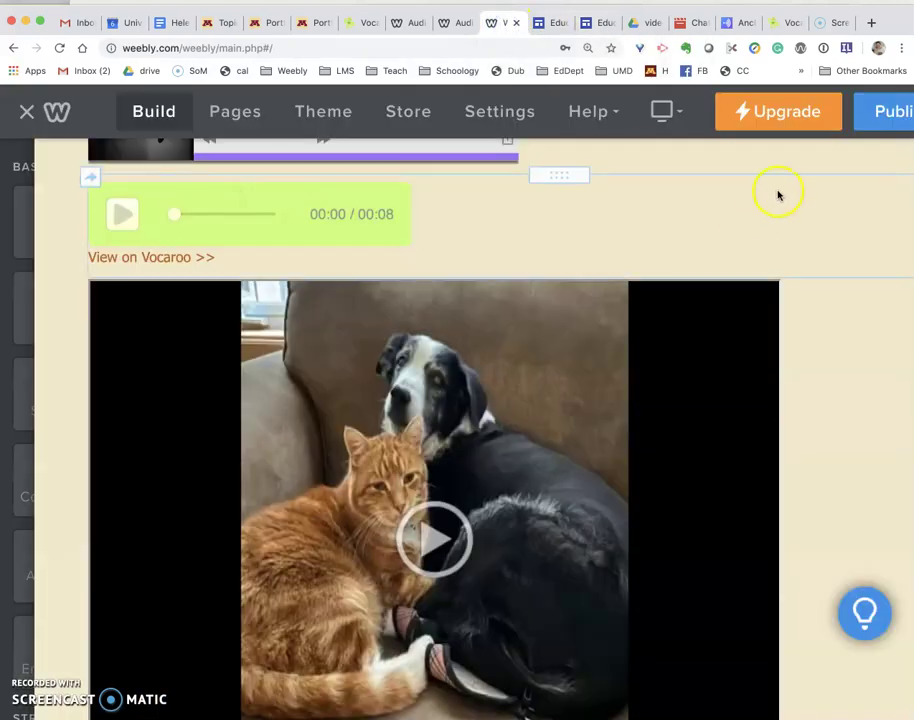
Step: Publish the Weebly site and open the live site from the Website Published dialog
{"action": "left_click", "coordinate": [873, 118]}
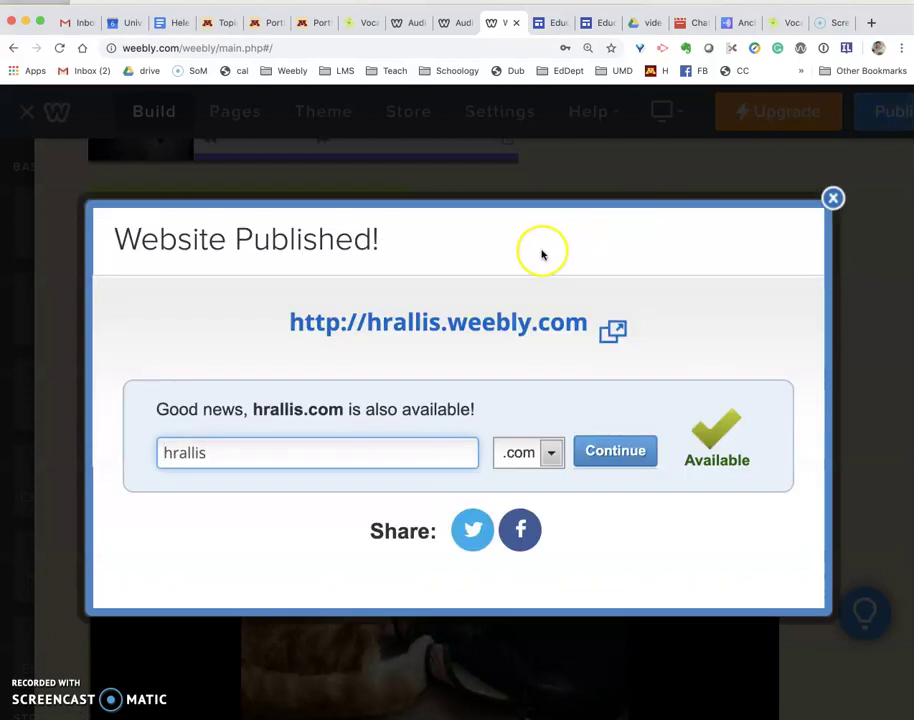
{"action": "left_click", "coordinate": [484, 331]}
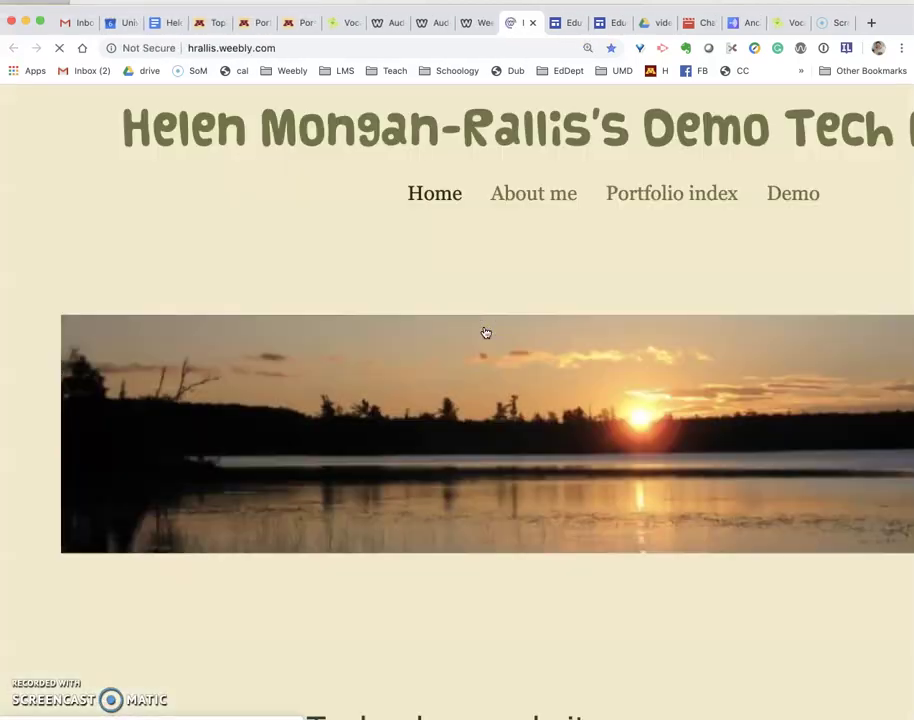
{"action": "mouse_move", "coordinate": [696, 204]}
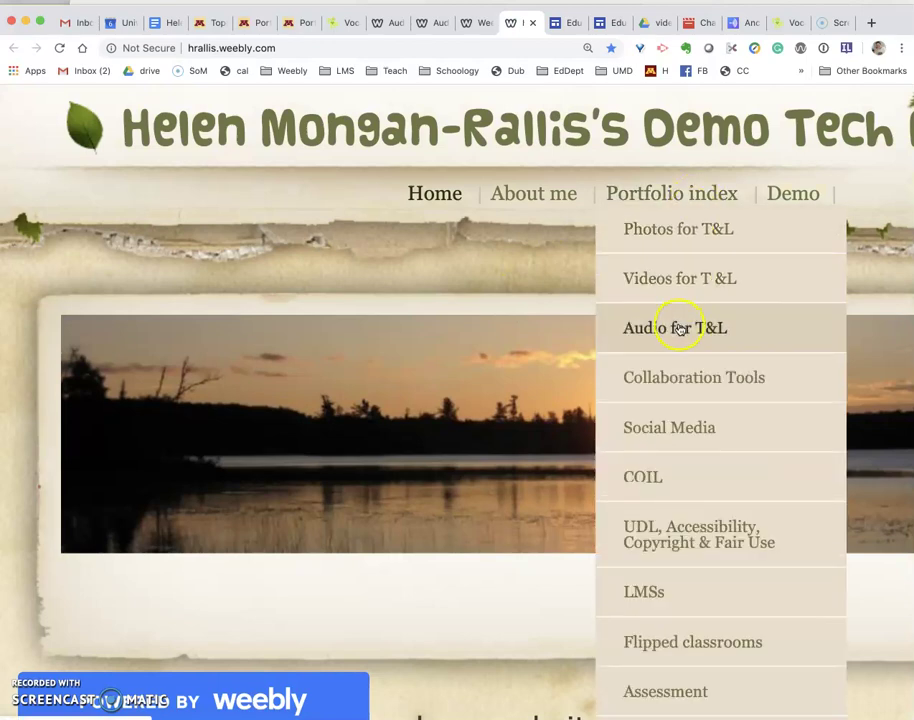
{"action": "scroll", "coordinate": [692, 514], "scroll_direction": "down", "scroll_amount": 10}
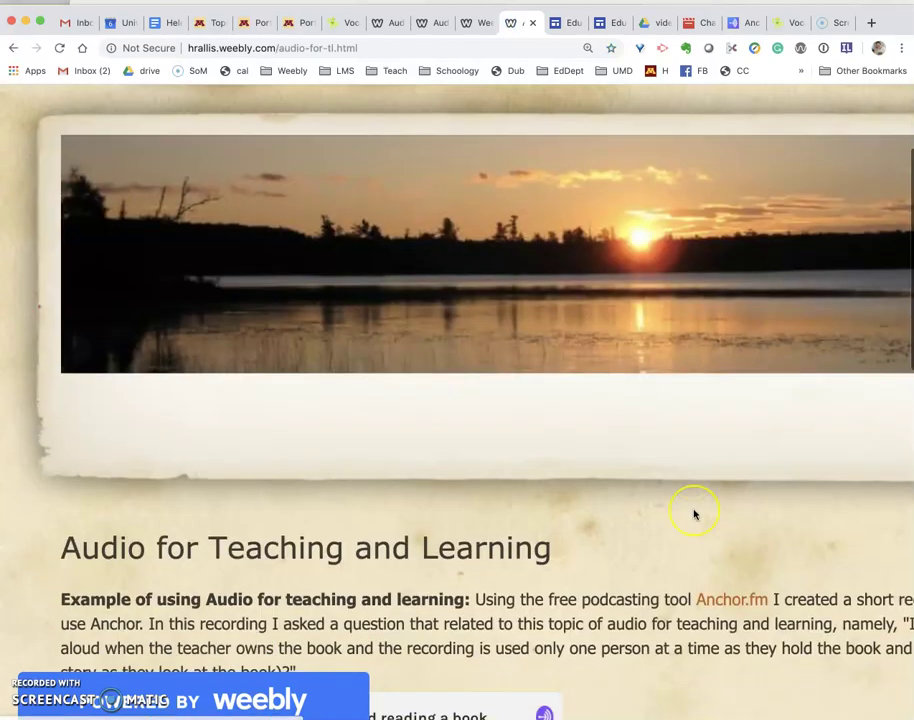